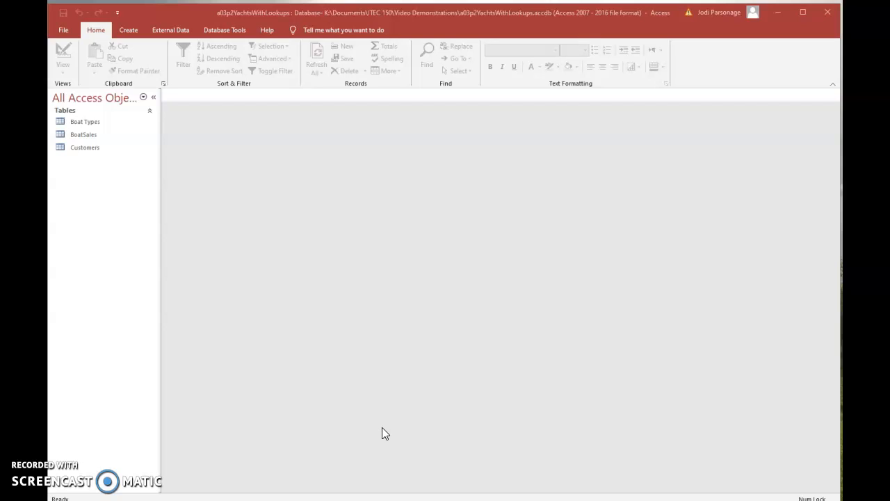
Open the BoatSales table in Datasheet View, examine its CustomerID and BoatTypeID values through the new-record row, and close it.
double_click(76, 137)
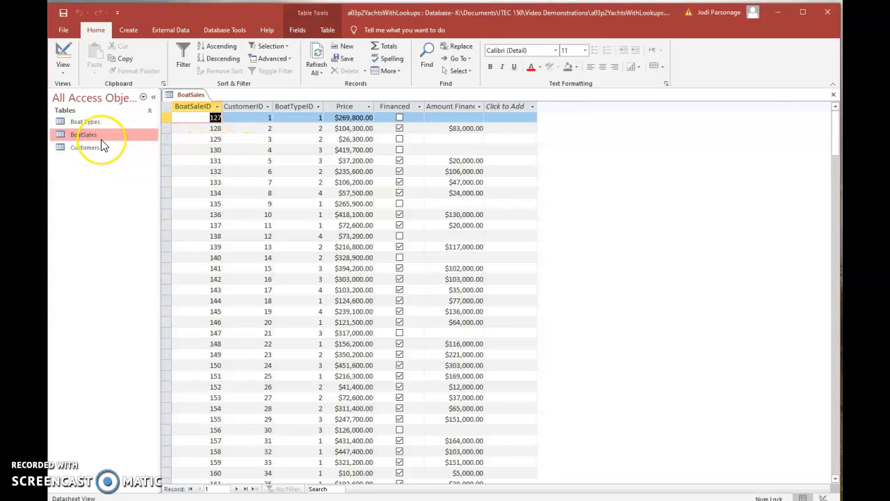
left_click(251, 117)
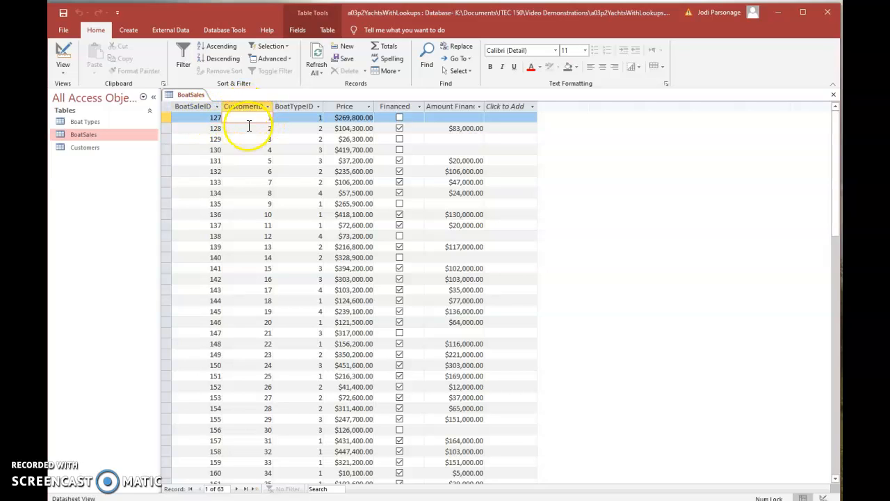
left_click(292, 118)
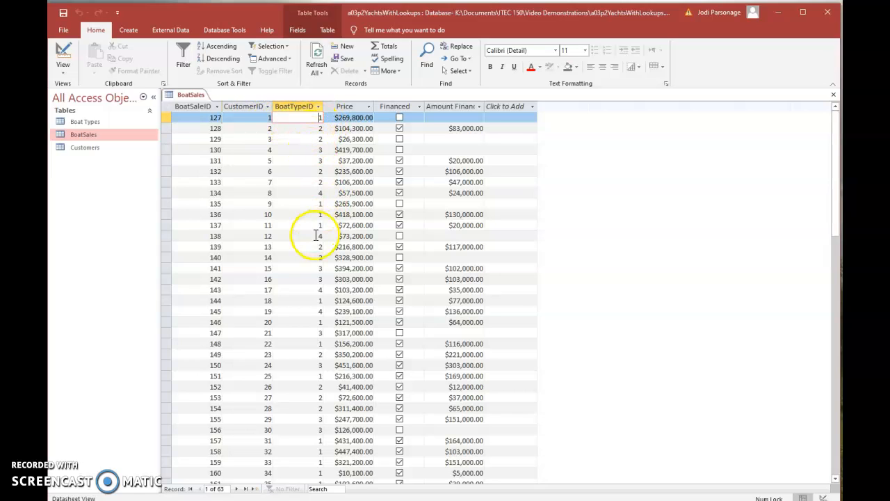
left_click(256, 183)
left_click(300, 182)
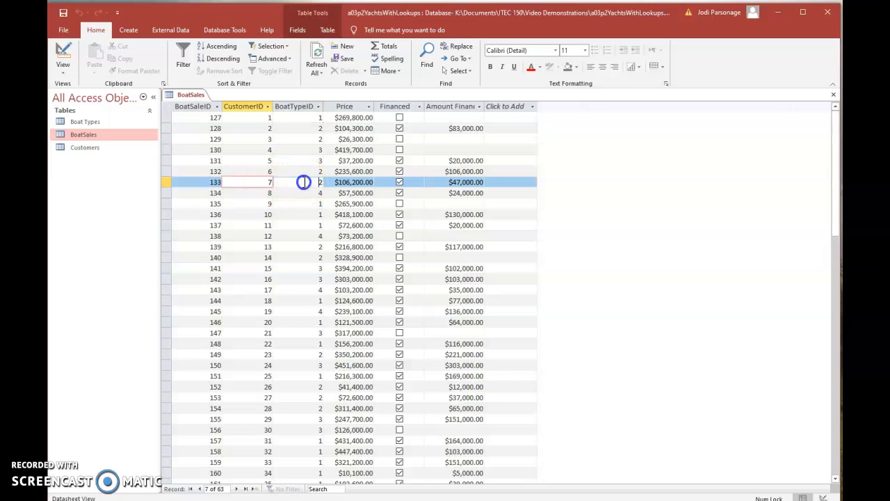
left_click(257, 182)
left_click(308, 182)
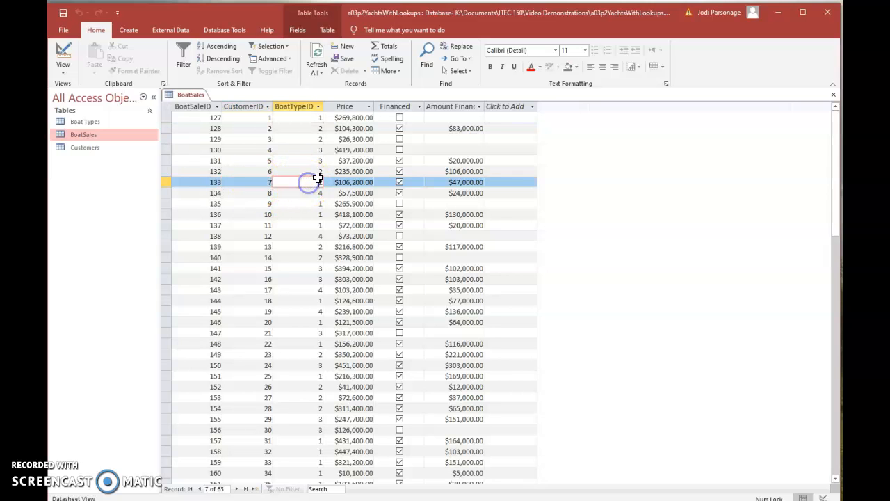
scroll(306, 337, "down", 14)
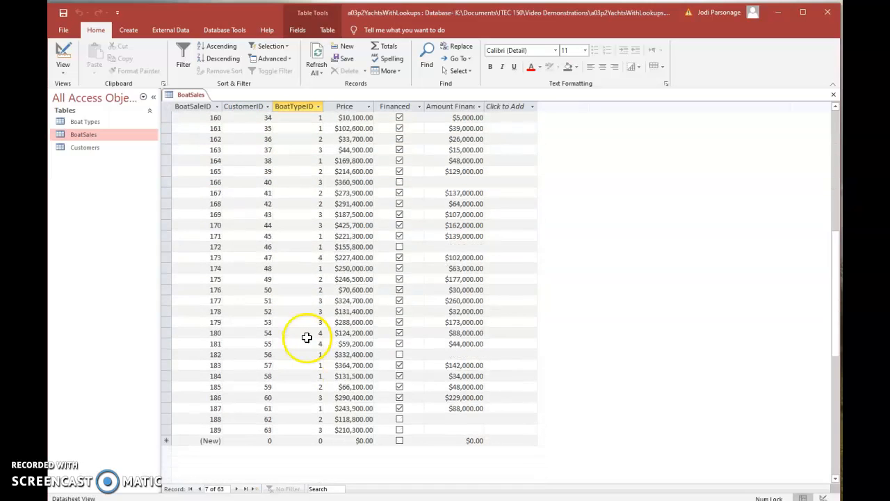
left_click(306, 341)
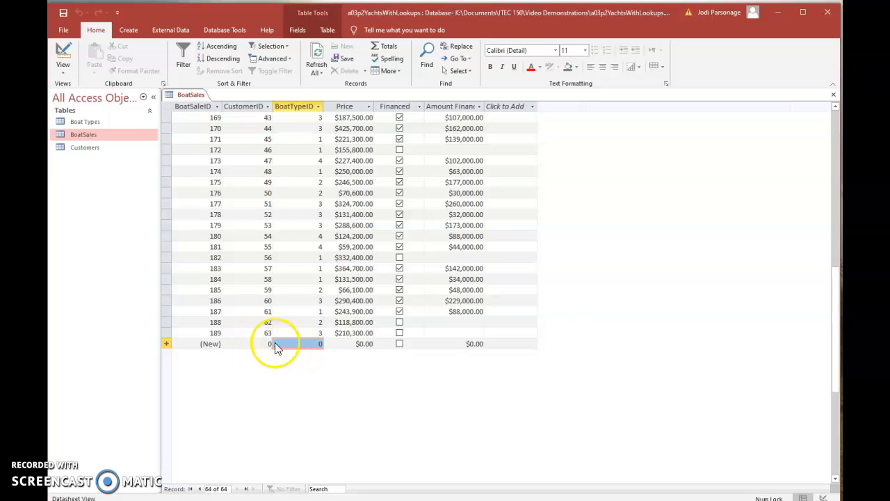
right_click(200, 97)
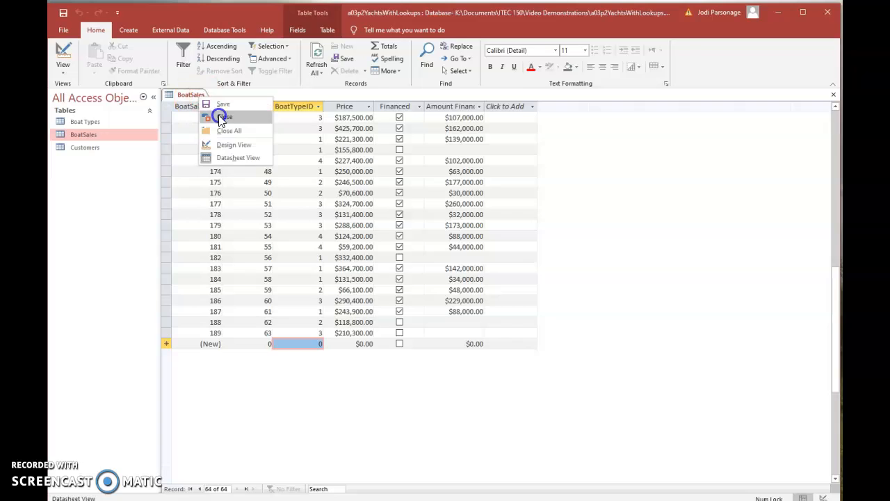
left_click(220, 119)
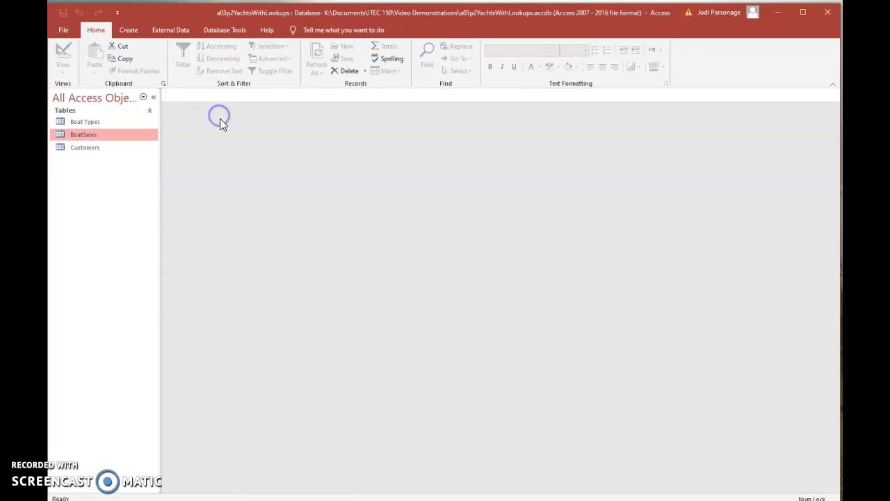
Open the BoatSales table in Design View and try to start the Lookup Wizard for the CustomerID field.
right_click(105, 138)
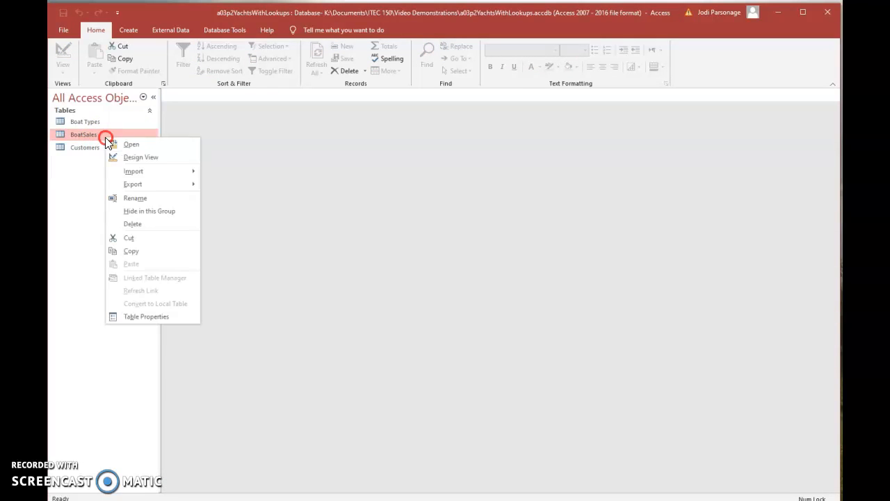
left_click(127, 155)
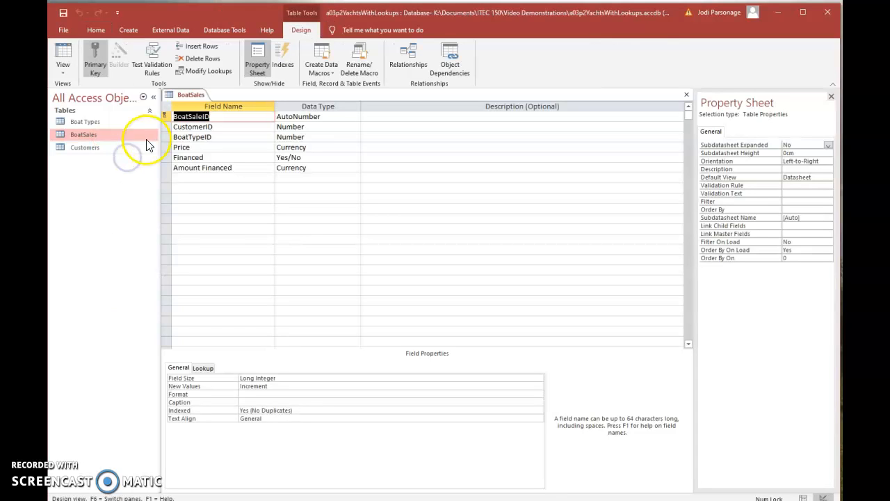
left_click(316, 127)
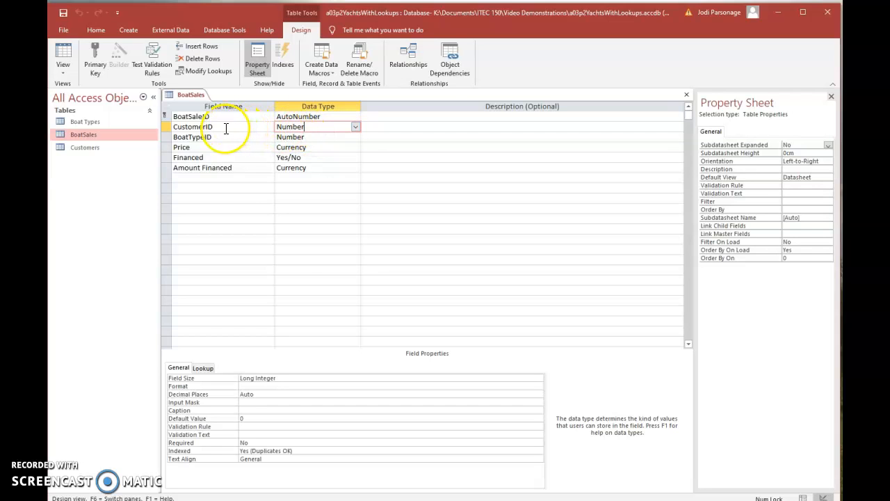
left_click(355, 128)
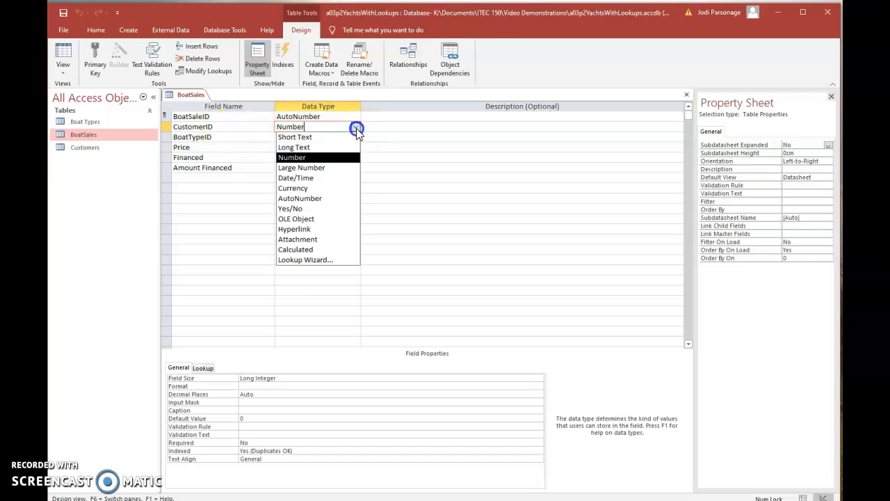
left_click(329, 261)
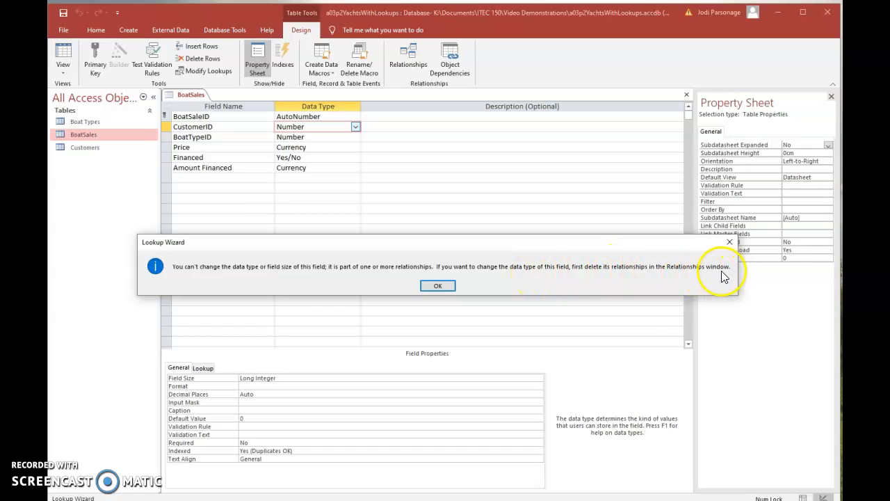
left_click(438, 285)
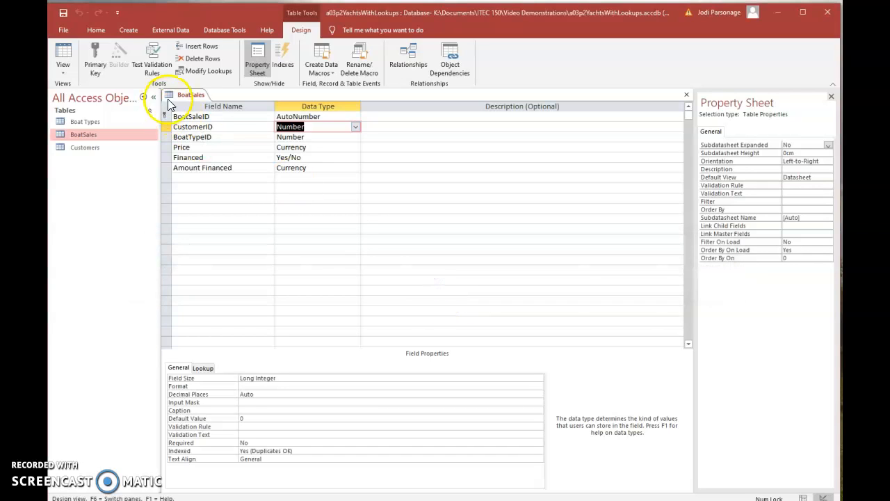
Open the database's Relationships window.
left_click(222, 31)
left_click(184, 61)
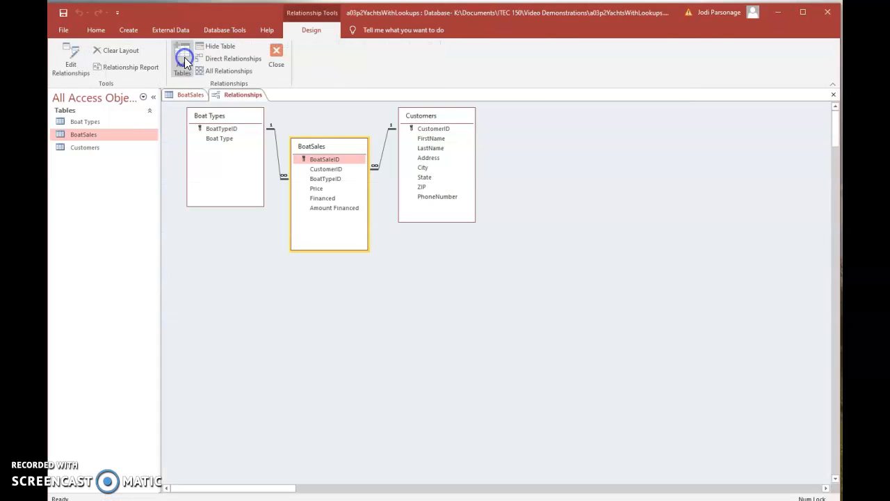
left_click(388, 209)
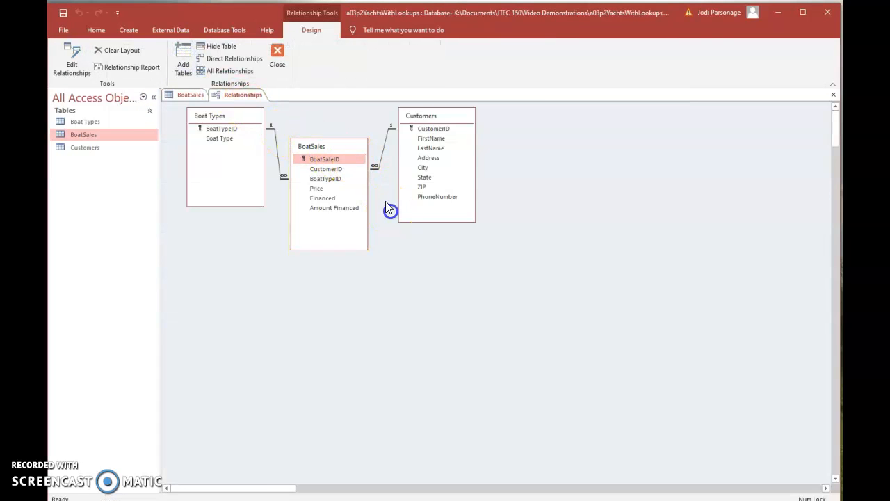
Try to delete the relationship between Customers and BoatSales while the BoatSales table is still open.
left_click(376, 168)
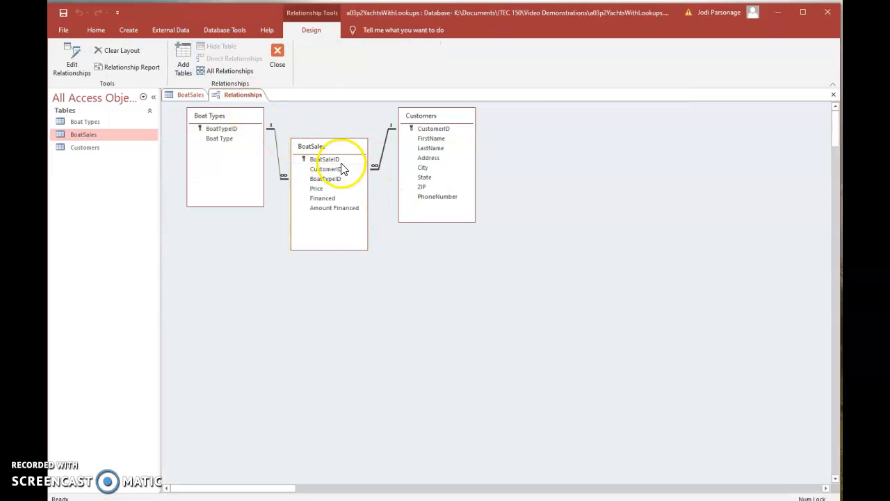
key("Delete")
left_click(415, 286)
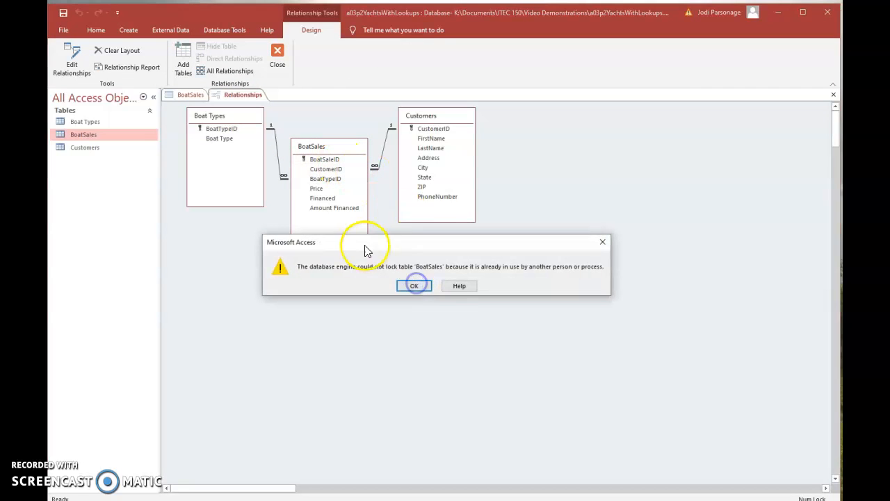
left_click(421, 288)
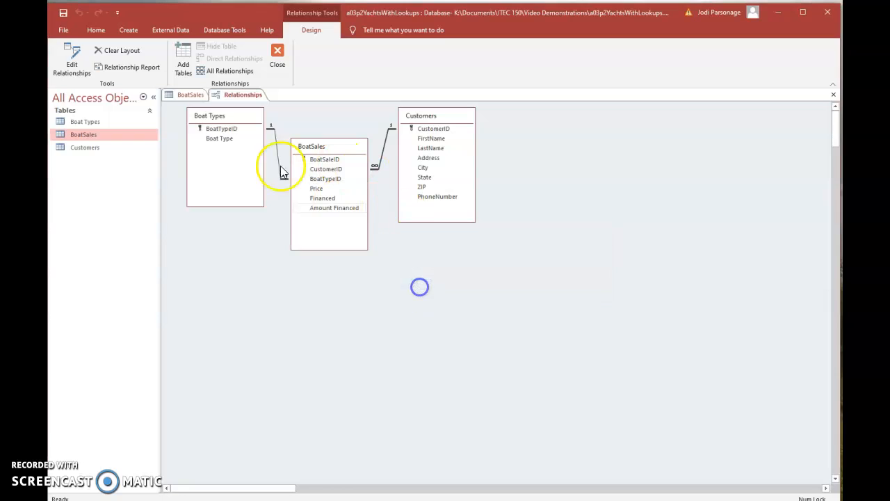
Close the BoatSales table design and save its changes.
left_click(190, 94)
right_click(192, 95)
left_click(214, 116)
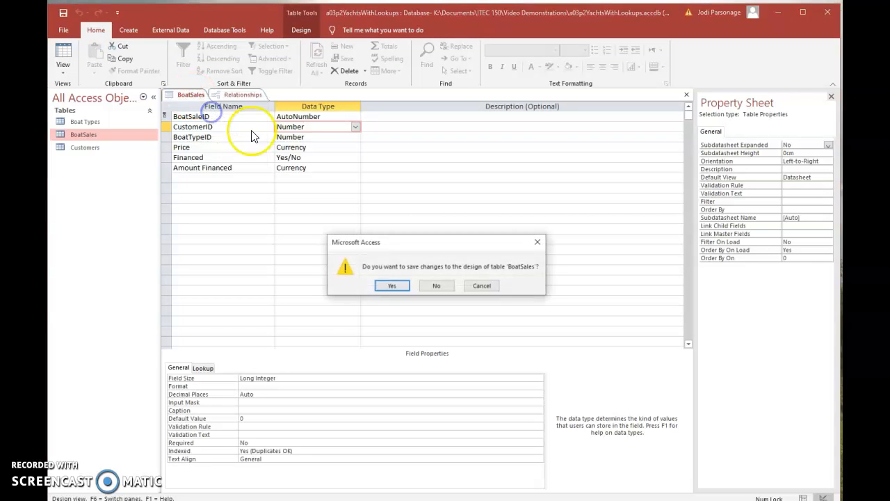
left_click(391, 286)
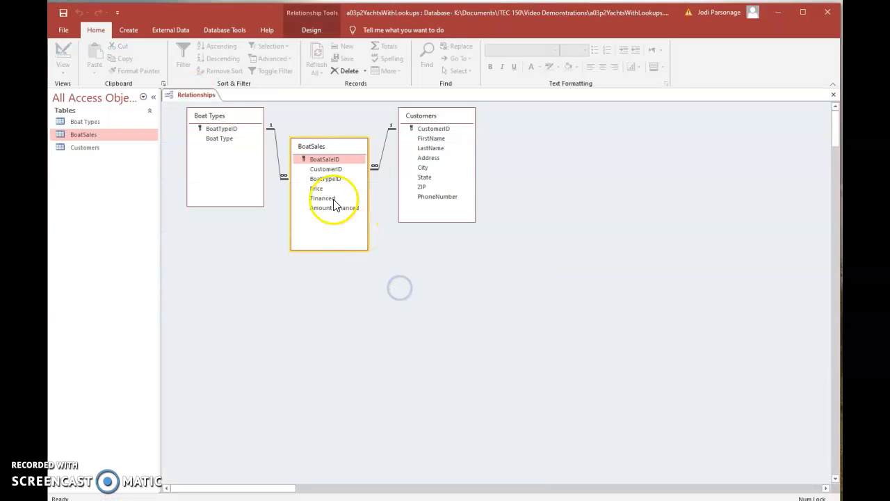
Delete the Customers–BoatSales relationship and the Boat Types–BoatSales relationship.
left_click(378, 160)
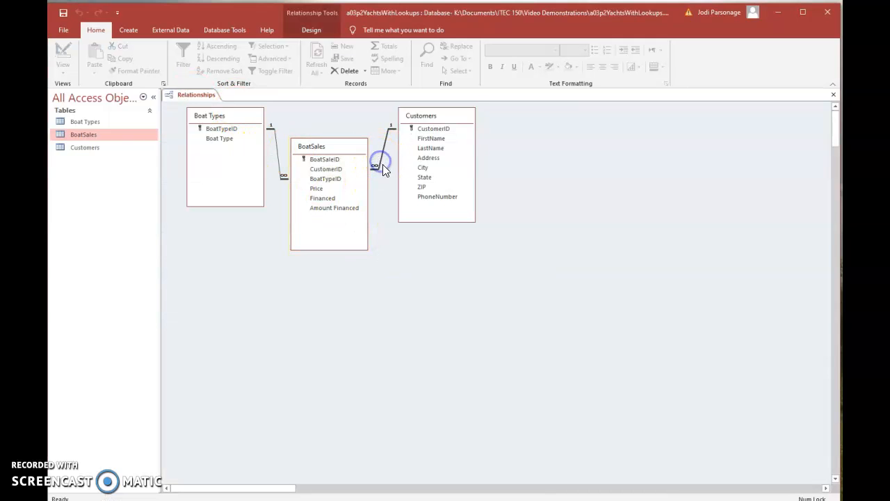
key("Delete")
left_click(412, 287)
left_click(279, 167)
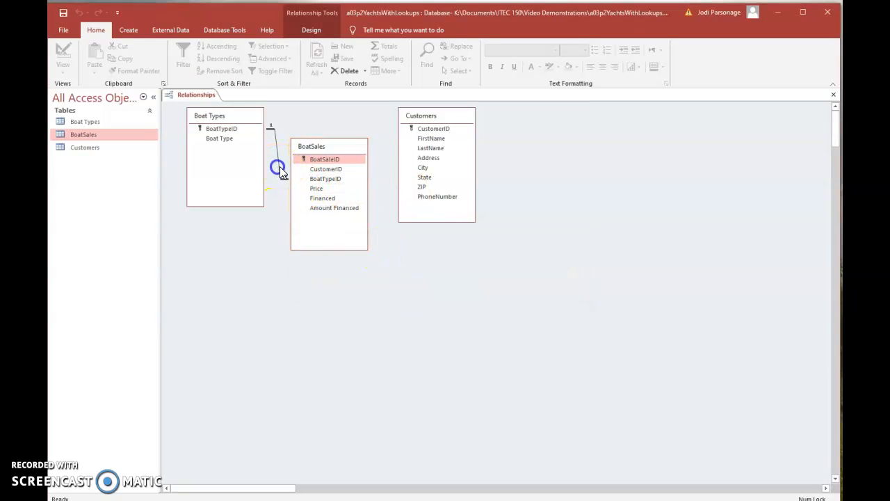
key("Delete")
left_click(413, 287)
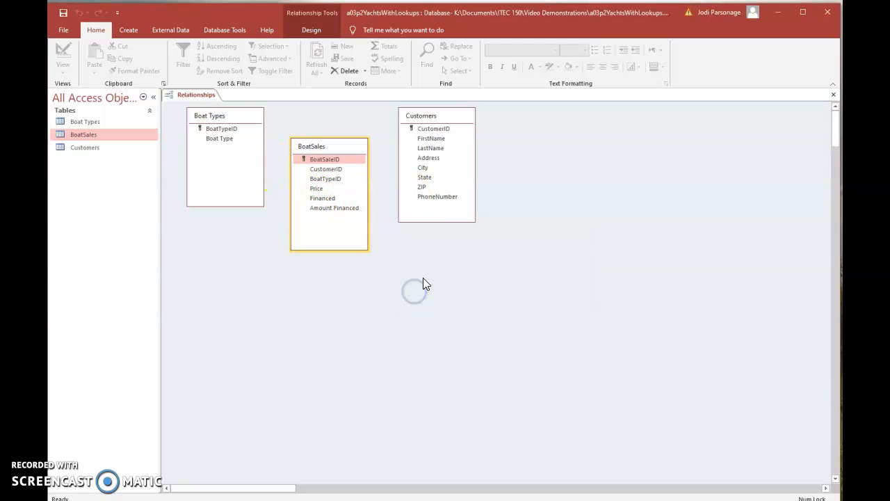
Close the Relationships window and save its changes.
right_click(185, 94)
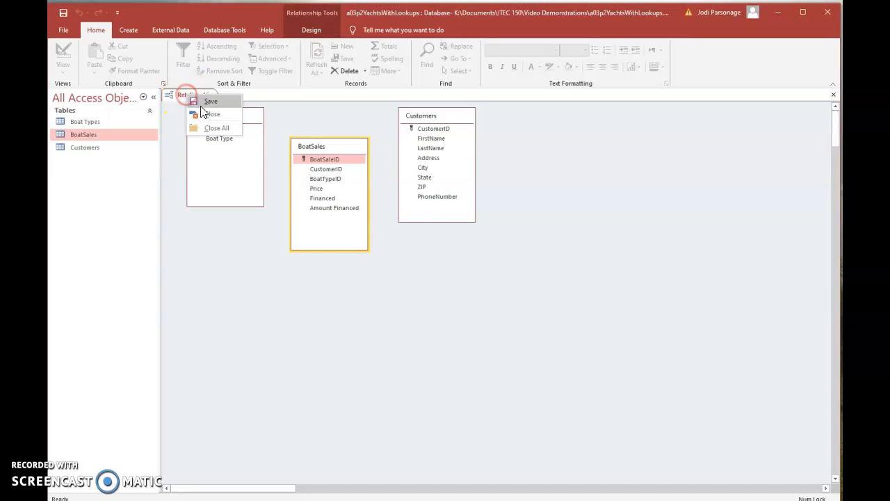
left_click(203, 113)
left_click(392, 286)
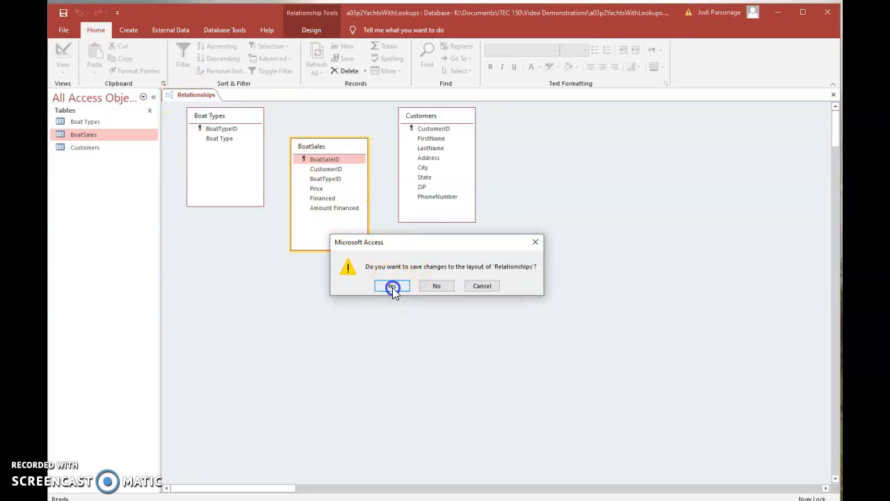
Open the BoatSales table in Design View and start the Lookup Wizard for the CustomerID field.
right_click(83, 137)
left_click(115, 153)
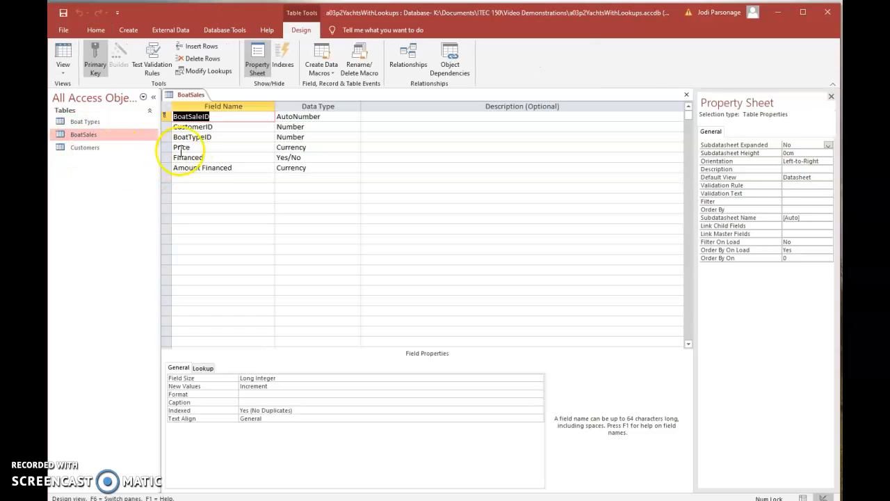
left_click(311, 126)
left_click(355, 126)
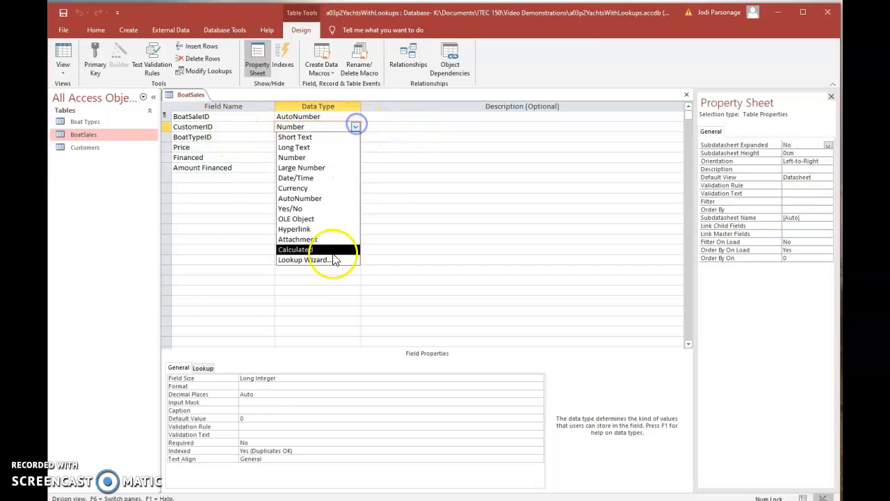
left_click(326, 260)
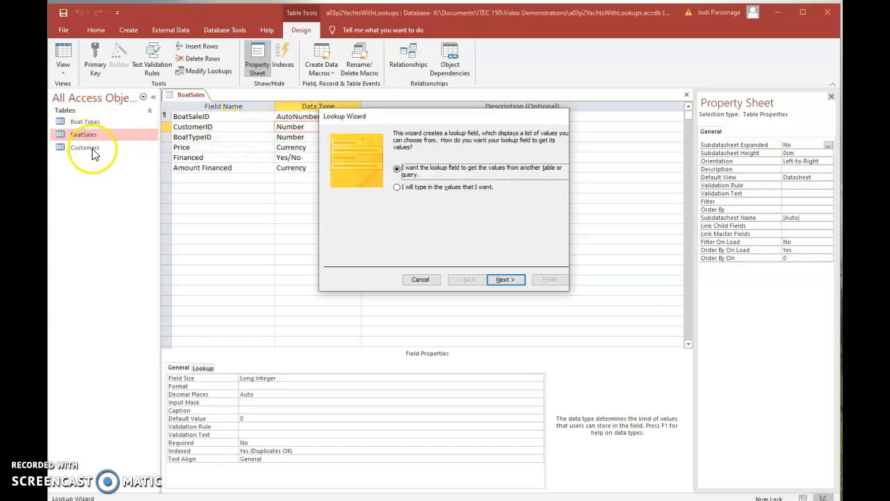
Have the lookup field get its values from another table, and choose the Customers table as the source.
left_click(506, 279)
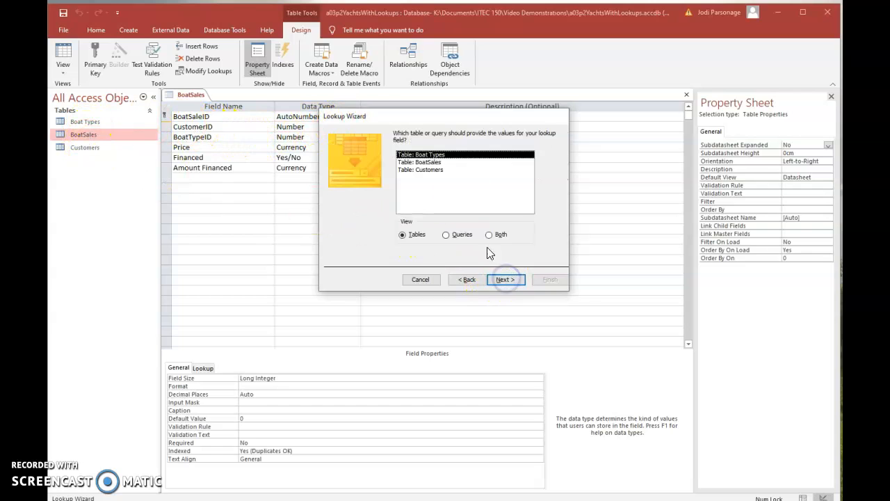
left_click(430, 170)
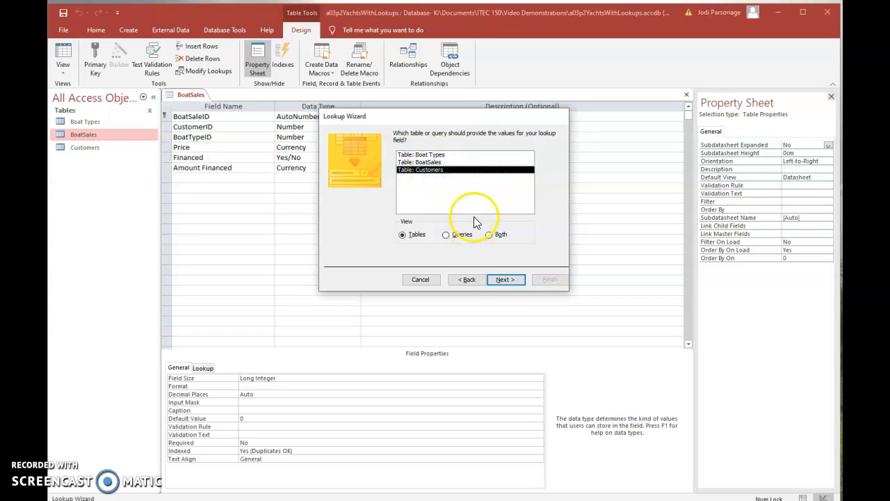
left_click(513, 280)
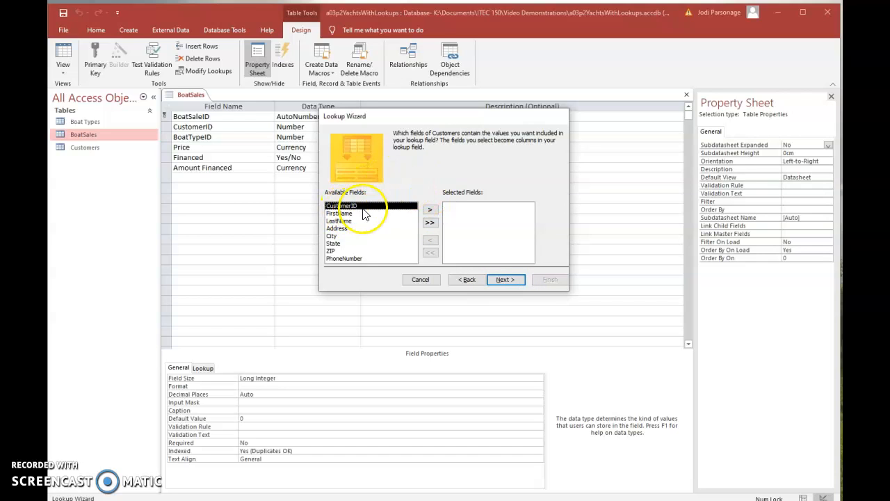
Include the CustomerID, FirstName and LastName fields of Customers in the lookup field.
left_click(430, 210)
left_click(430, 210)
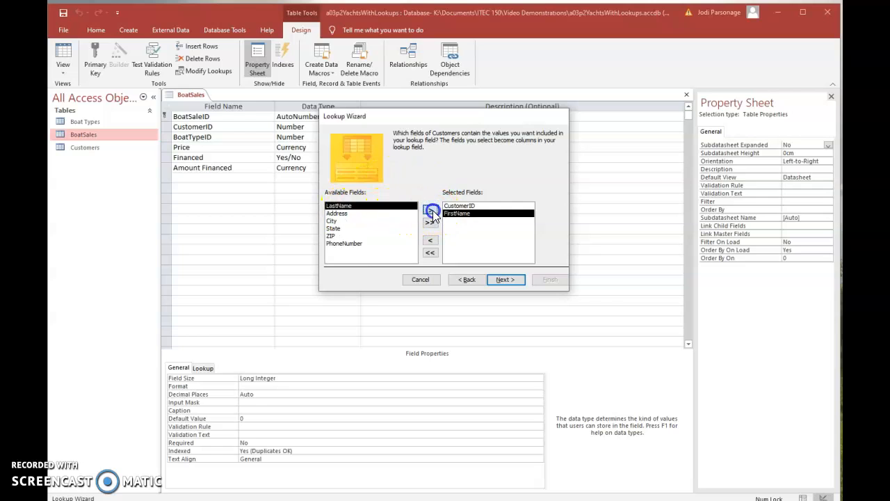
left_click(431, 210)
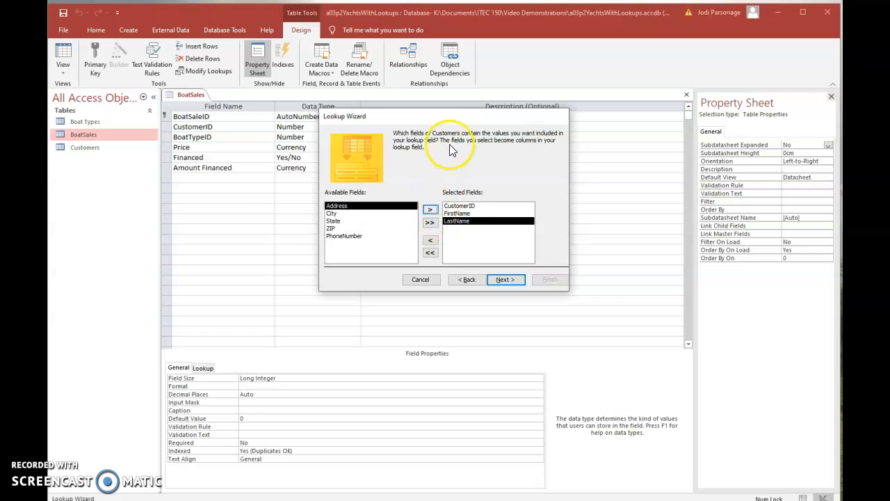
Accept the selected fields and sort the lookup list by CustomerID in ascending order.
left_click_drag(449, 121, 442, 122)
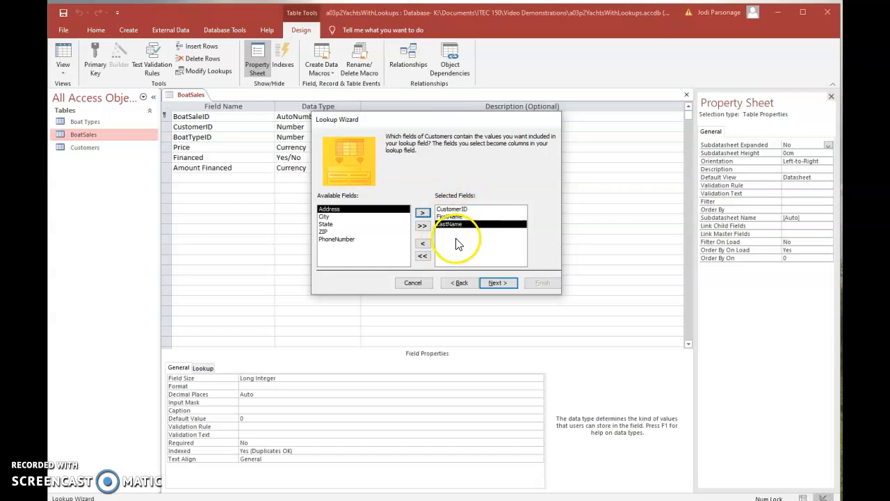
left_click(493, 282)
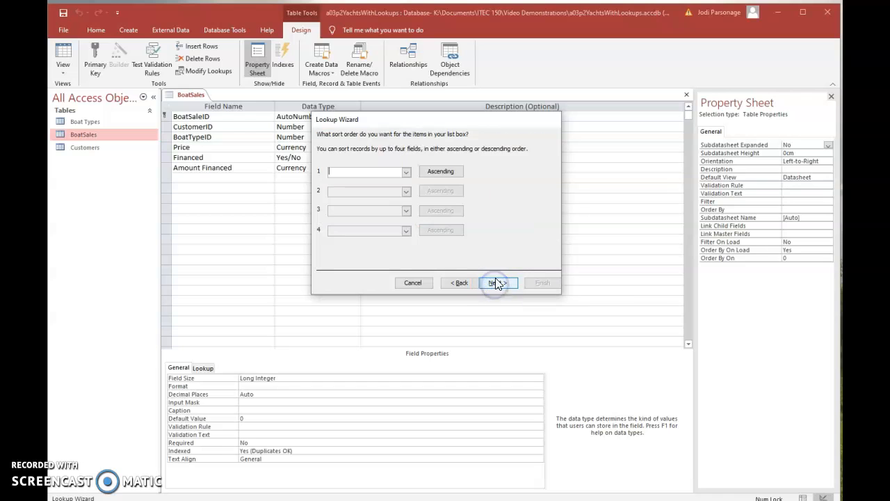
left_click(406, 172)
left_click(365, 186)
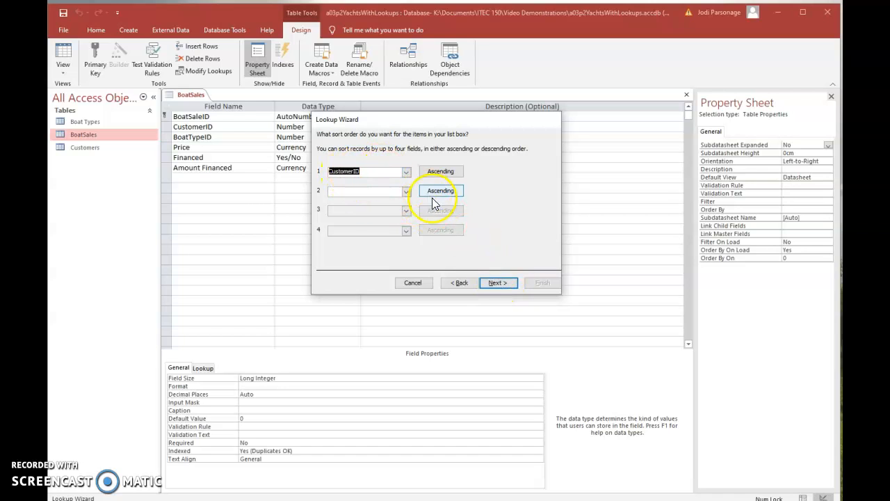
left_click(506, 283)
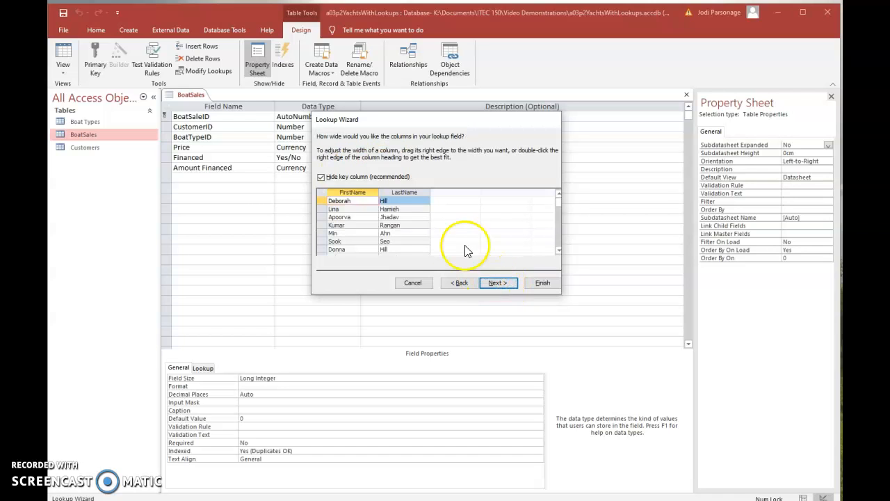
Show the key column in the lookup list and fit the CustomerID column to its best width.
left_click(321, 177)
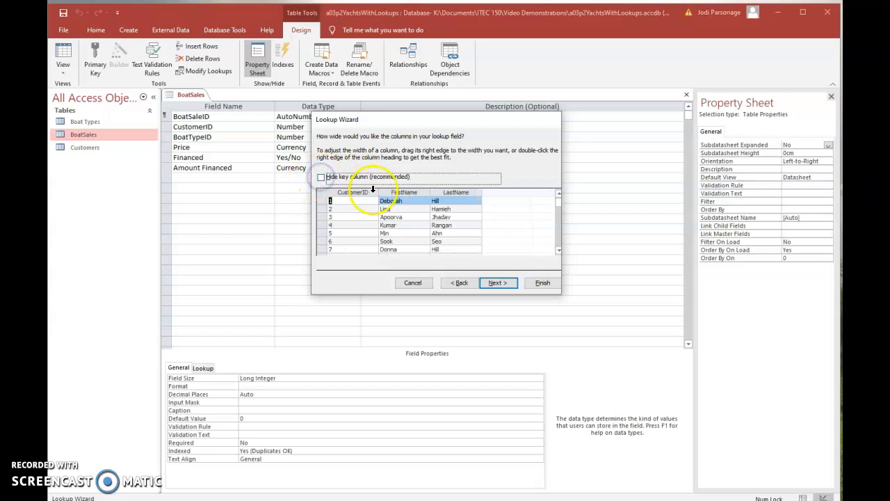
left_click(376, 192)
double_click(374, 191)
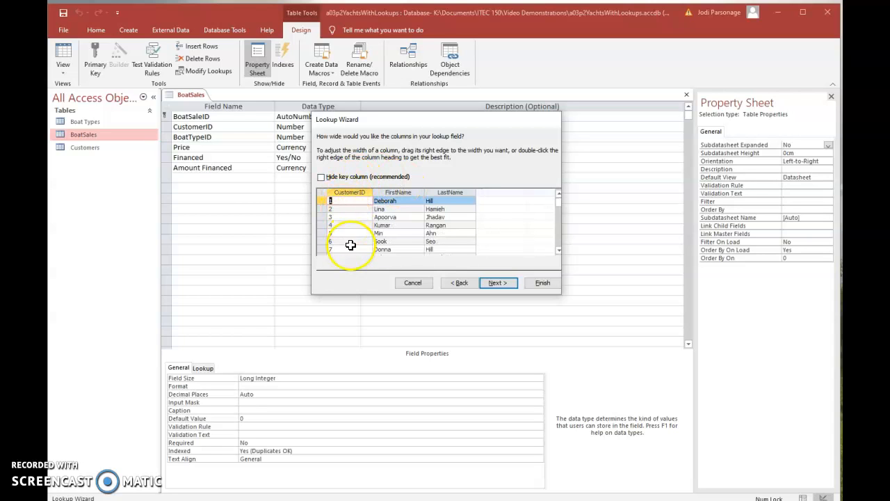
scroll(355, 228, "down", 1)
scroll(355, 228, "up", 3)
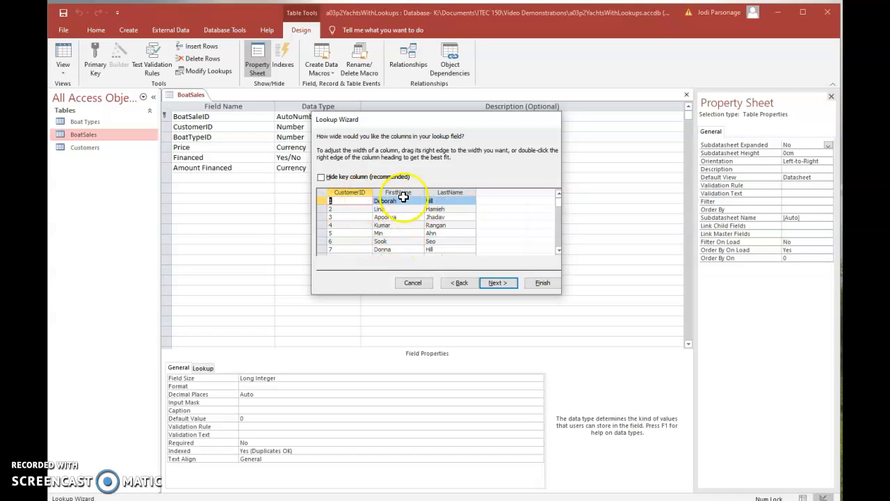
Go back to the wizard's field selection to review the chosen fields, and return to the column width page.
left_click(461, 283)
left_click(460, 283)
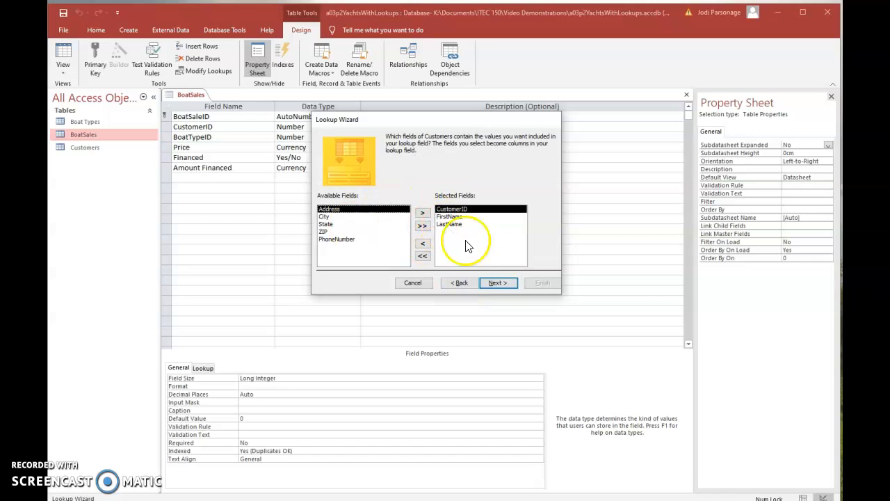
left_click(495, 283)
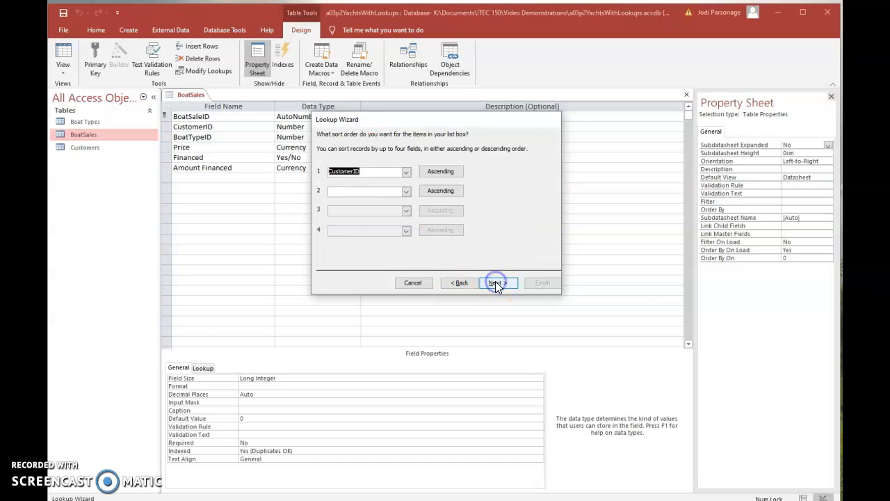
left_click(496, 283)
Accept the column widths and use CustomerID as the value the lookup field stores.
left_click(495, 282)
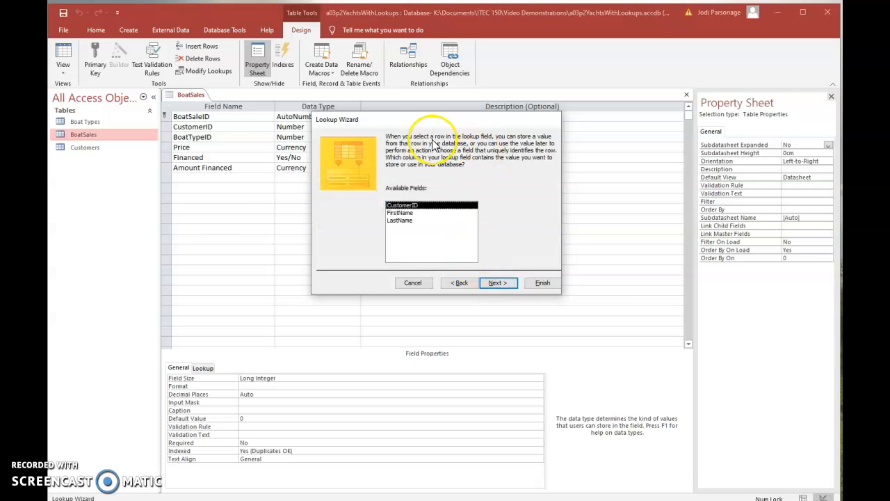
left_click_drag(422, 119, 421, 125)
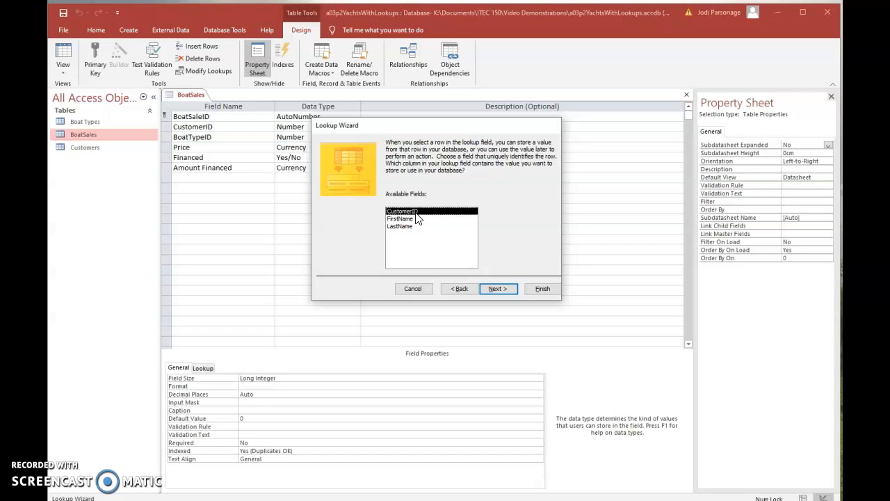
left_click_drag(465, 129, 461, 129)
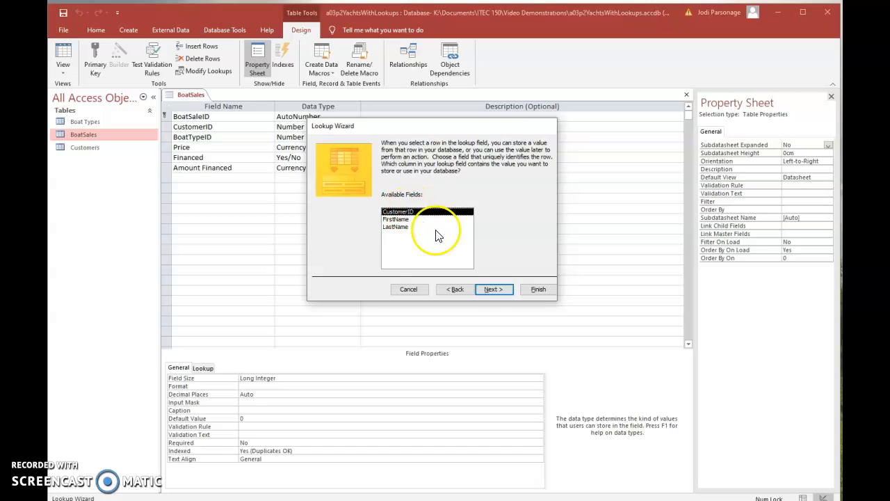
left_click(491, 289)
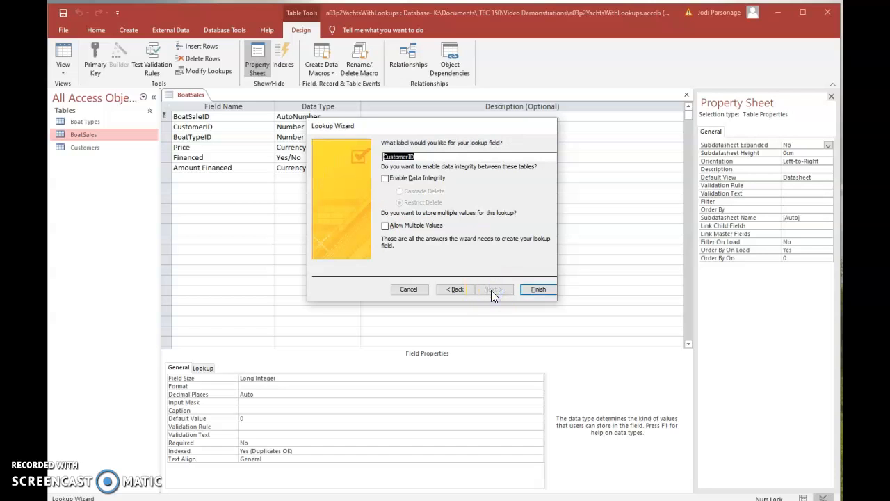
Finish the Lookup Wizard with the label CustomerID and both checkboxes cleared, and save the table.
left_click(534, 293)
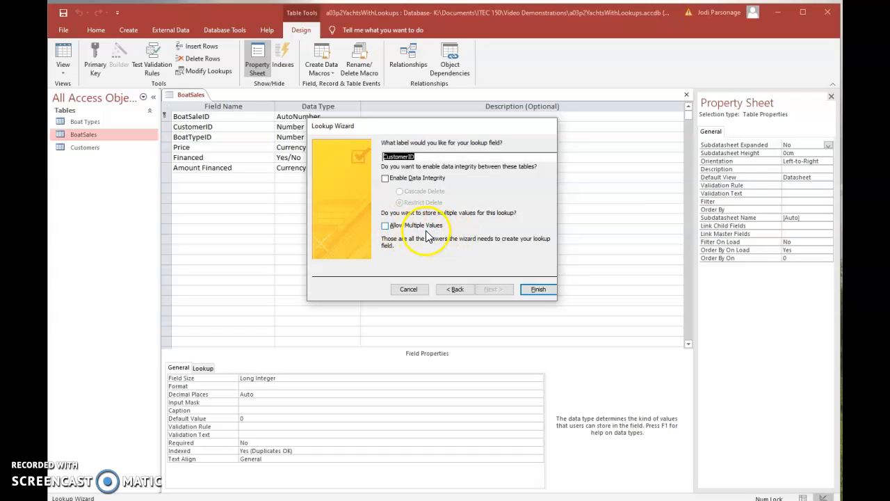
left_click(537, 289)
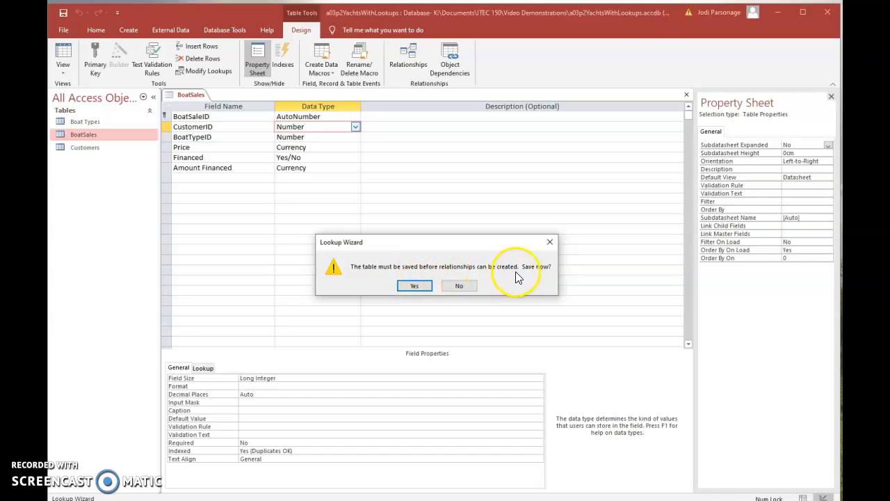
left_click(413, 285)
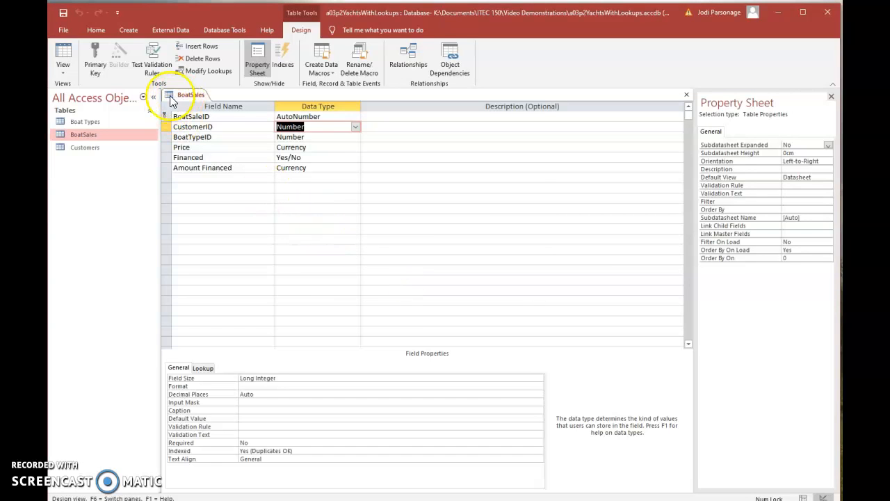
Switch BoatSales to Datasheet View and examine the CustomerID lookup lists of sales 129 and 136.
left_click(63, 59)
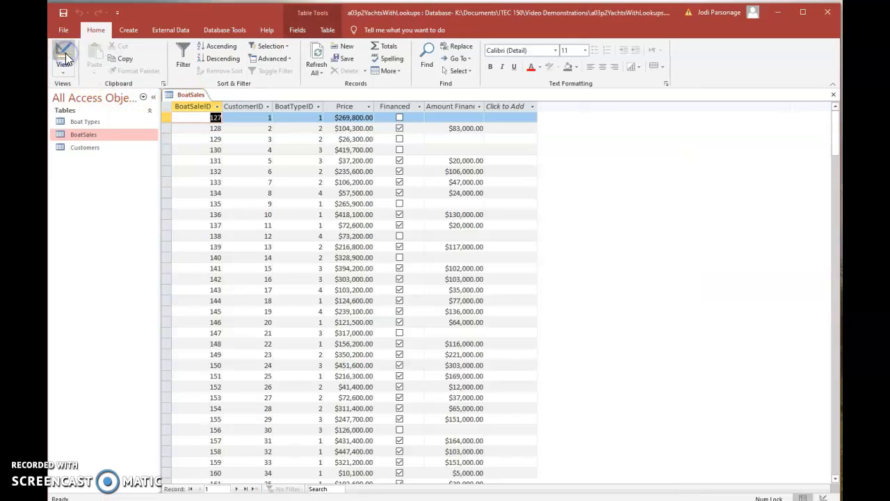
left_click(239, 141)
left_click(267, 139)
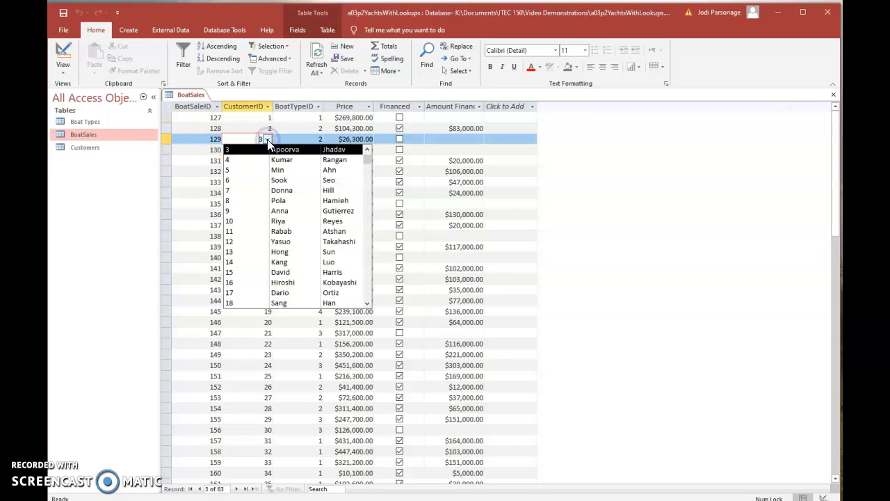
left_click(268, 139)
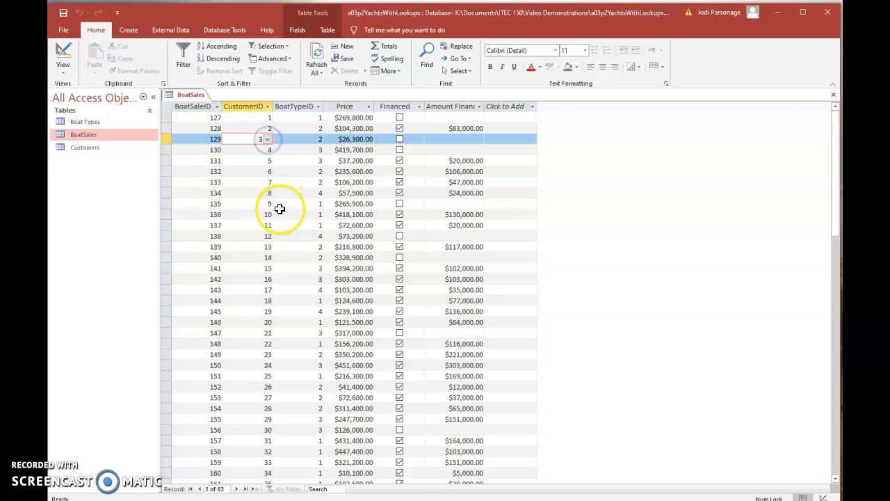
left_click(254, 215)
left_click(268, 215)
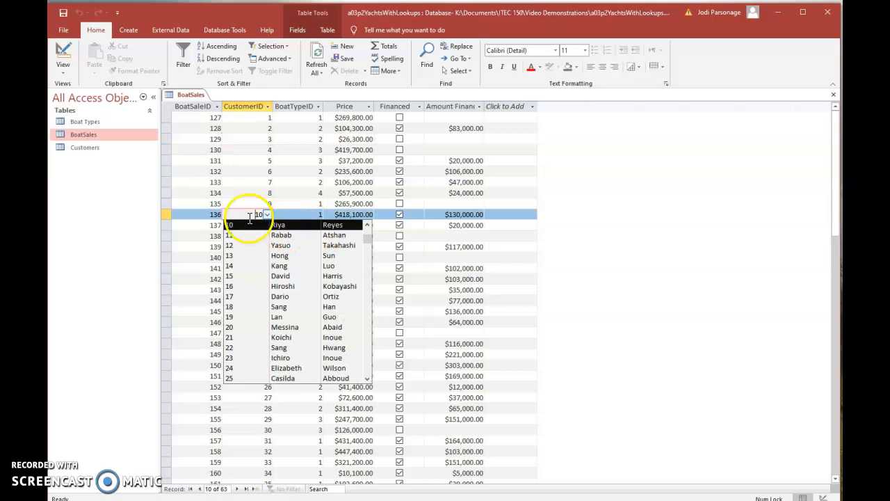
left_click(576, 302)
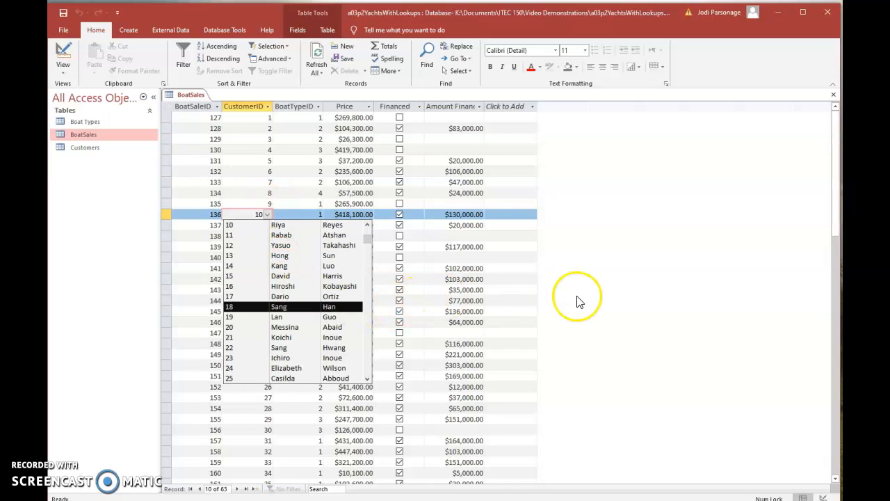
Examine the CustomerID lookup list in the new record row and check the BoatTypeID cells for a list.
scroll(577, 302, "down", 13)
scroll(577, 302, "down", 3)
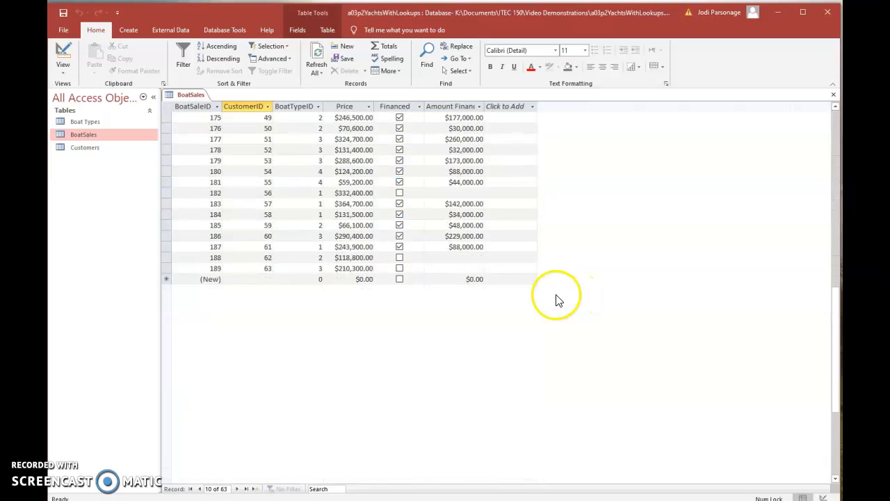
left_click(244, 280)
left_click(267, 279)
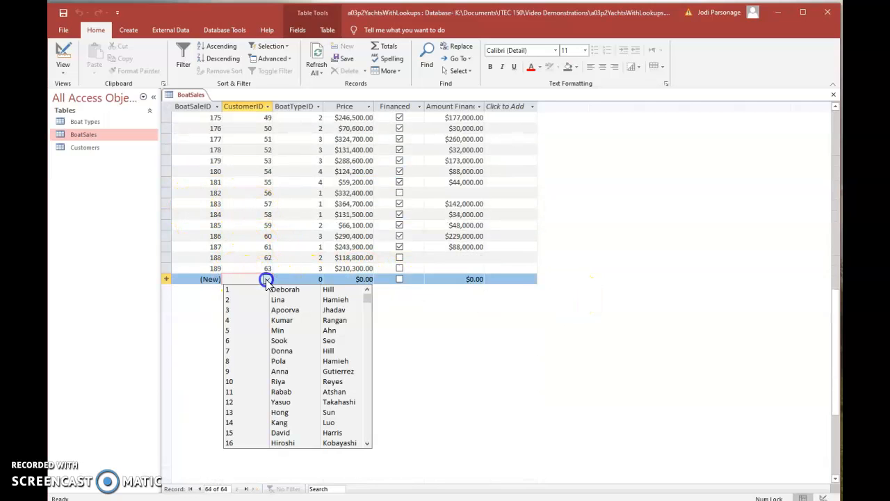
scroll(268, 359, "down", 1)
scroll(267, 359, "down", 4)
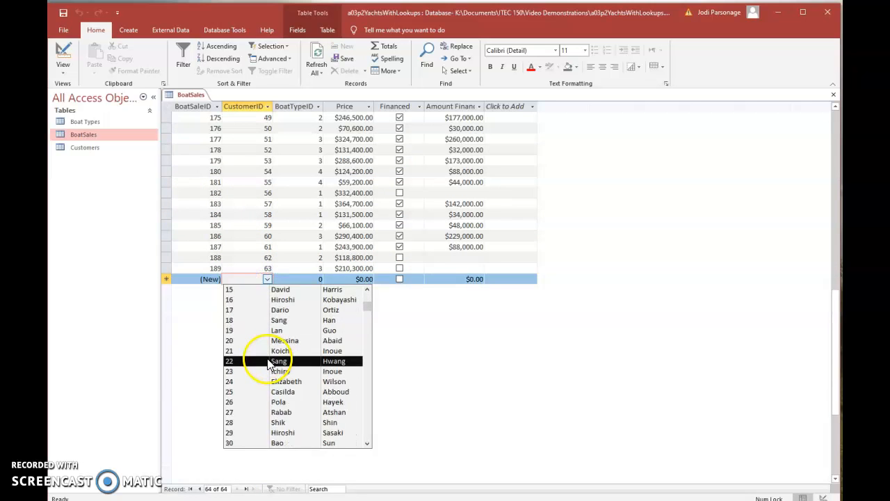
scroll(268, 368, "up", 4)
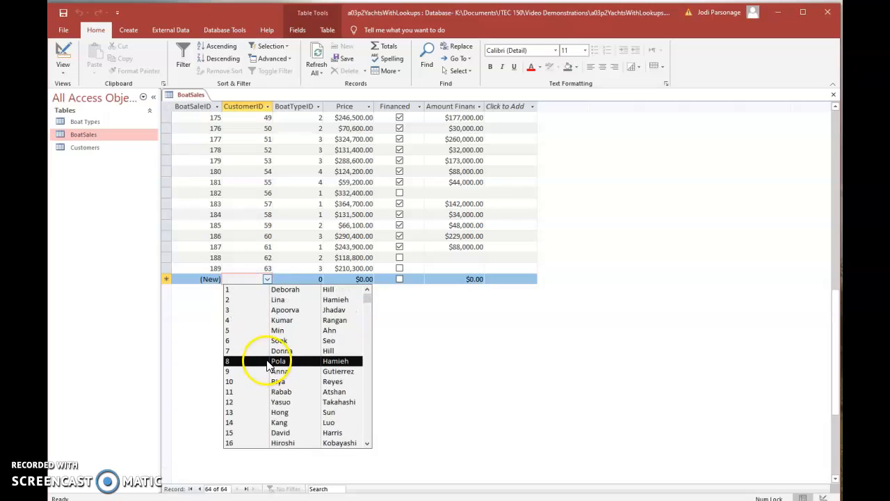
left_click(302, 278)
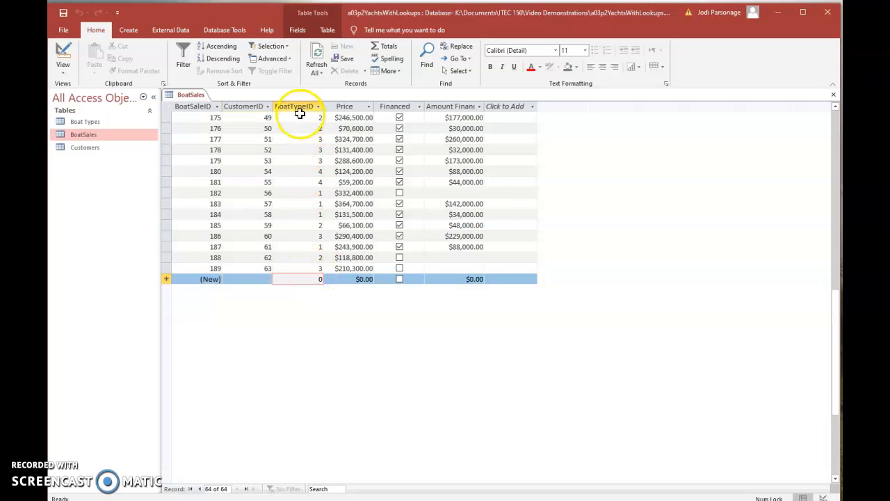
left_click(298, 193)
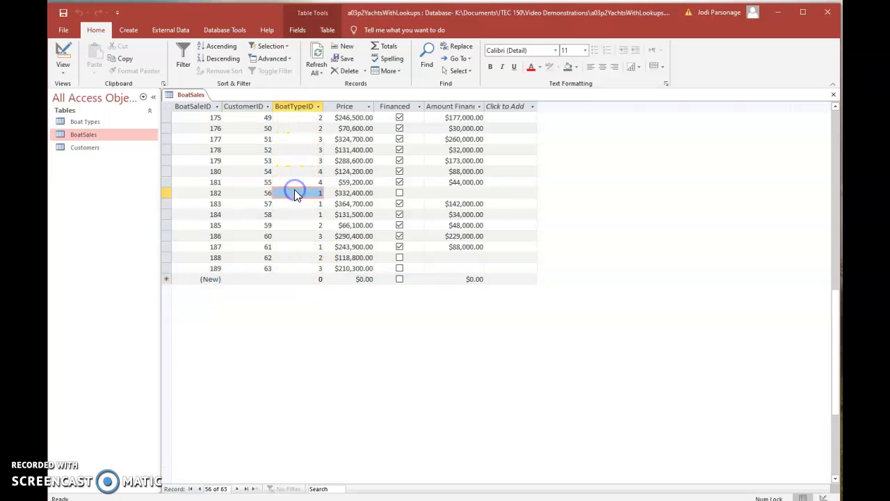
Close the BoatSales table and reopen it in Design View with a slightly wider Property Sheet.
right_click(199, 95)
left_click(221, 114)
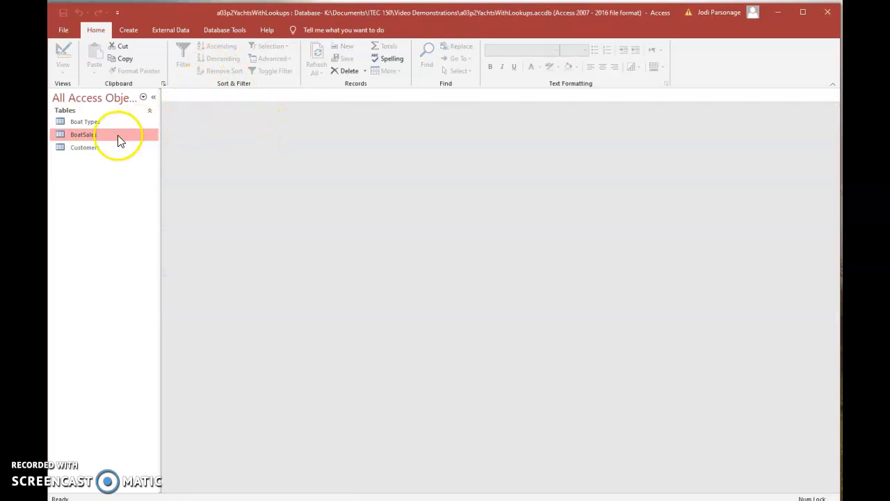
right_click(100, 136)
left_click(139, 154)
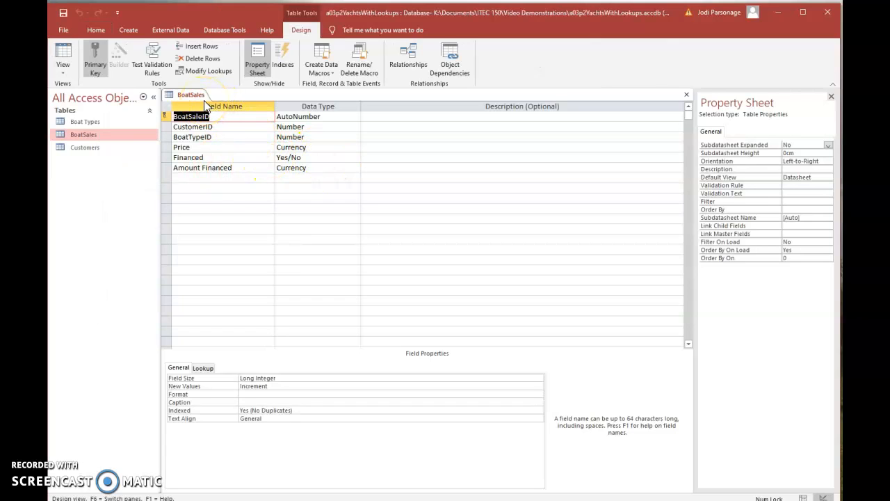
left_click_drag(696, 131, 673, 130)
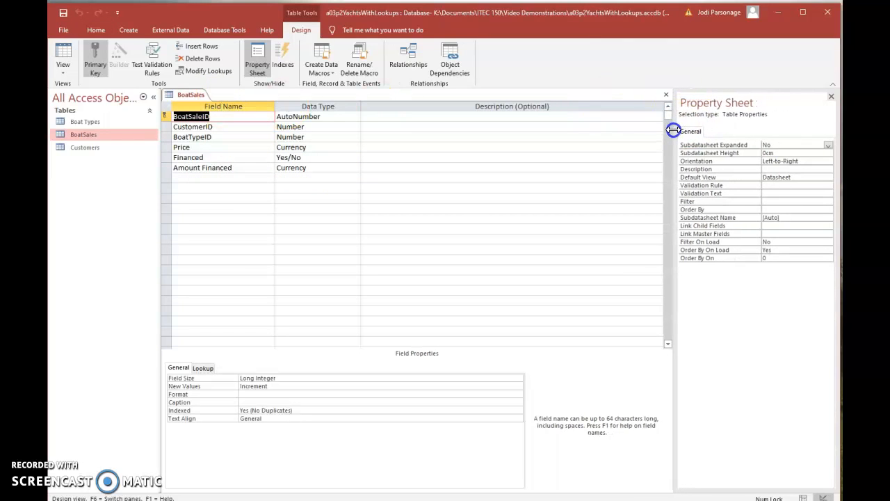
Start the Lookup Wizard for the BoatTypeID field and have it get its values from another table or query.
left_click(226, 137)
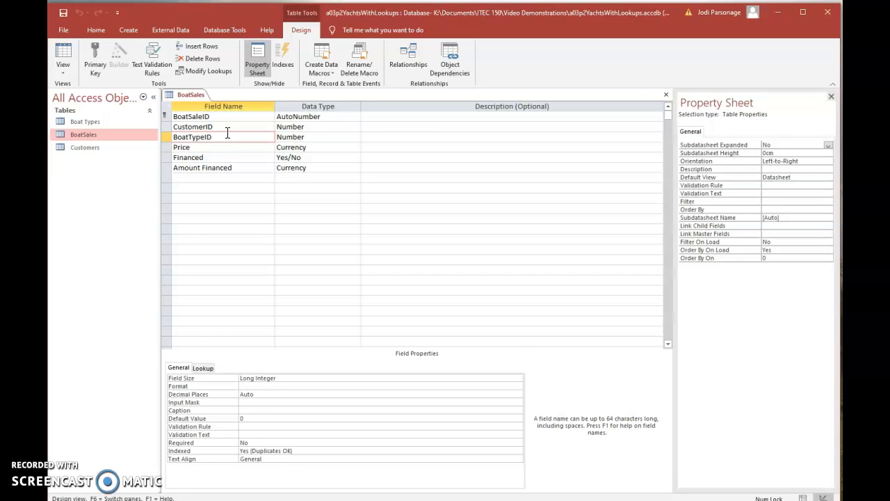
left_click(320, 138)
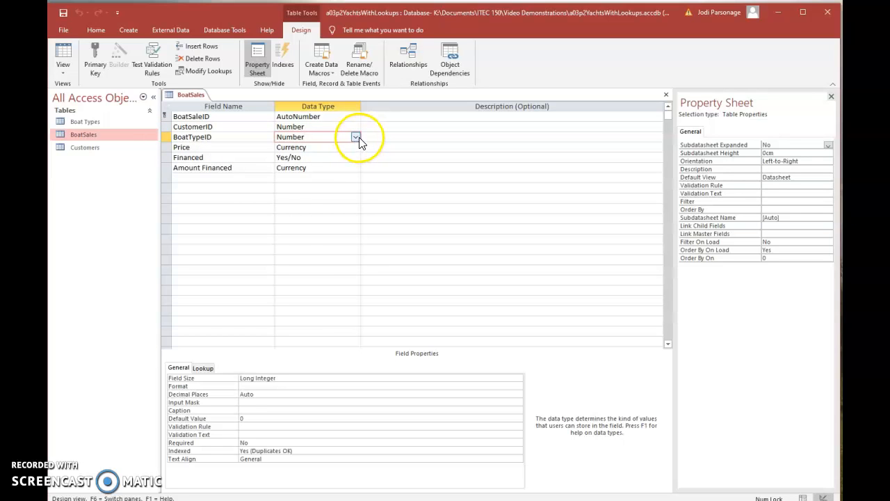
left_click(356, 137)
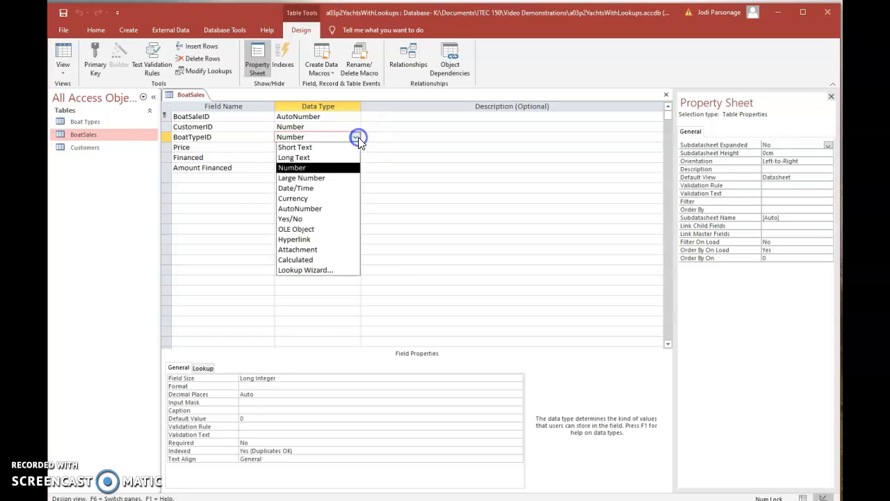
left_click(313, 270)
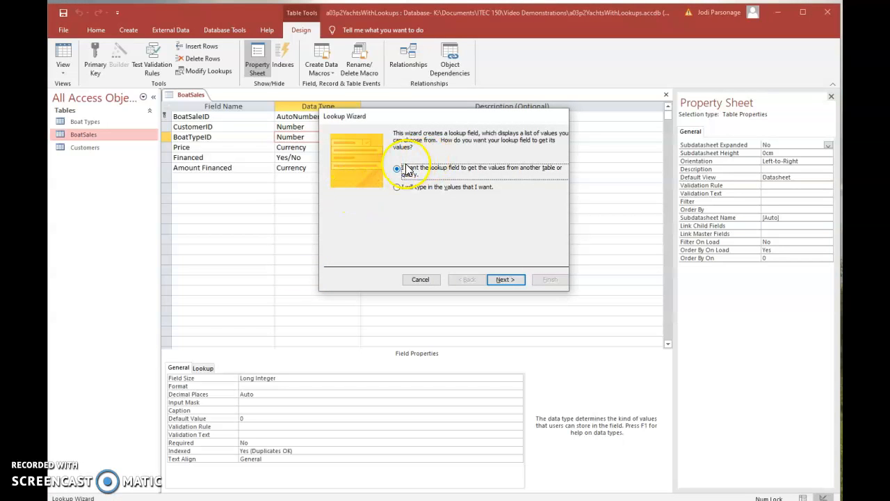
left_click(513, 281)
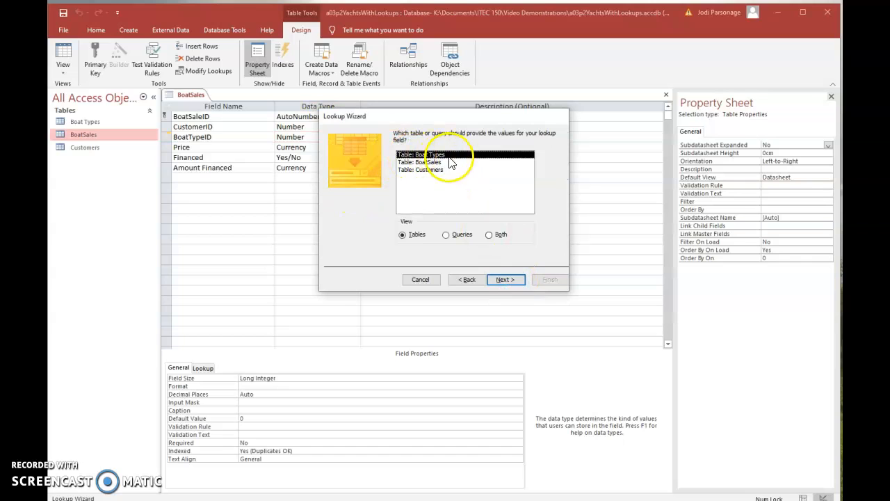
Take the lookup values from the Boat Types table and include both the BoatTypeID and Boat Type fields.
left_click(506, 278)
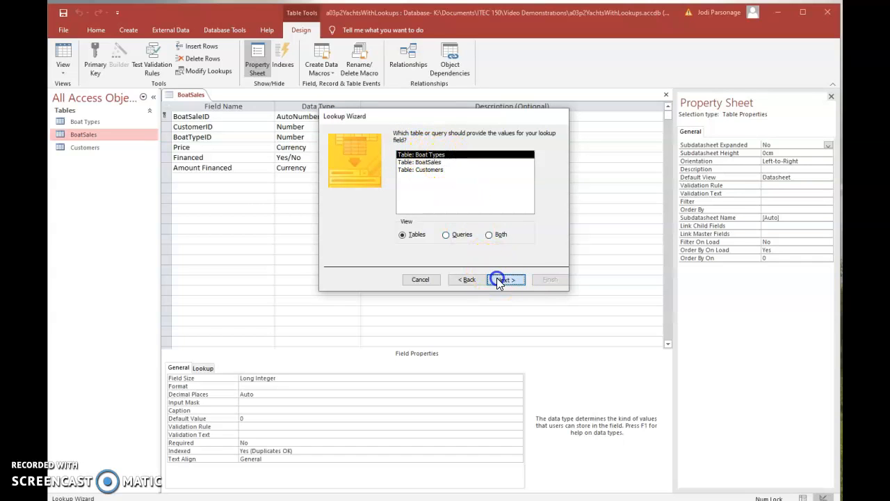
left_click(429, 210)
left_click(430, 210)
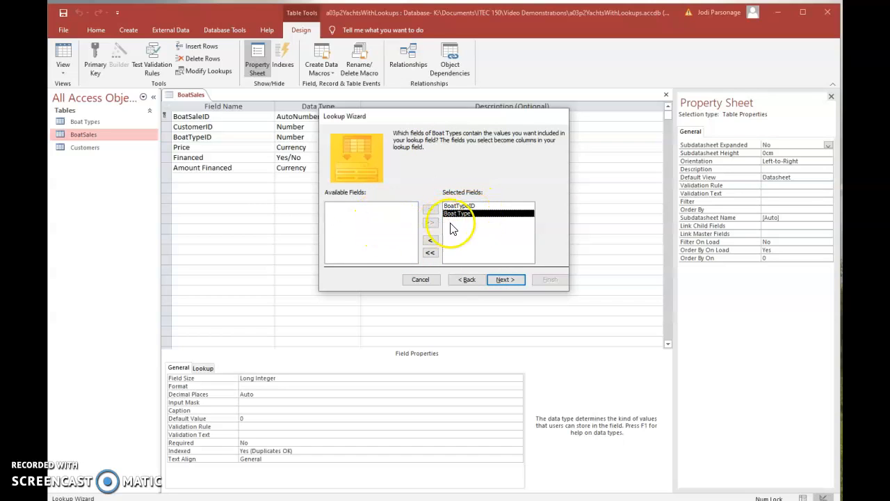
left_click(504, 279)
Leave the lookup list unsorted and its key column hidden, finish with the label BoatTypeID, and save the table.
left_click(413, 169)
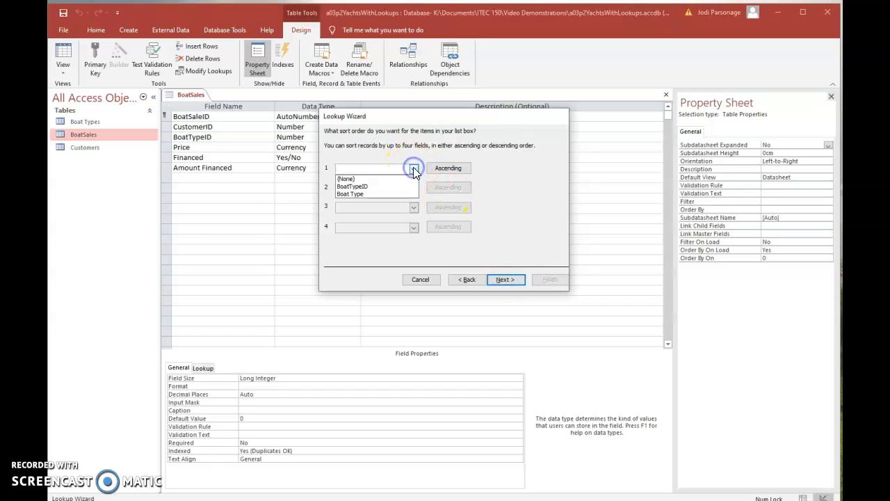
left_click(390, 158)
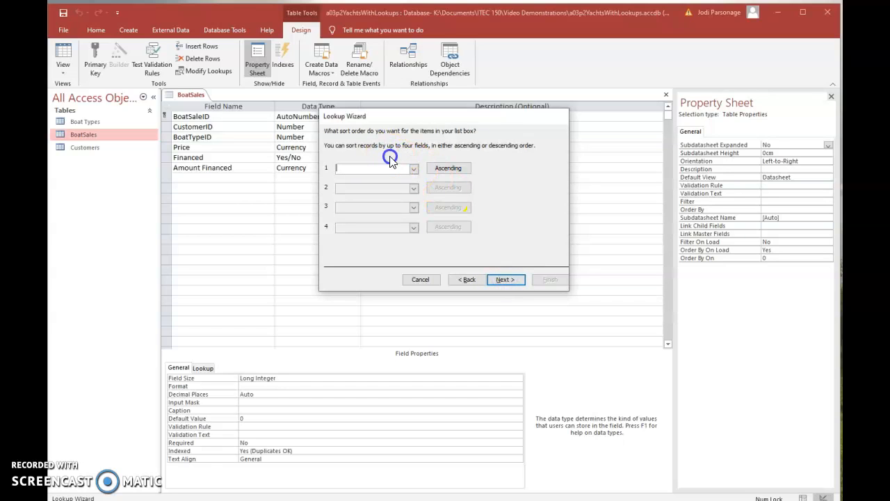
left_click(514, 278)
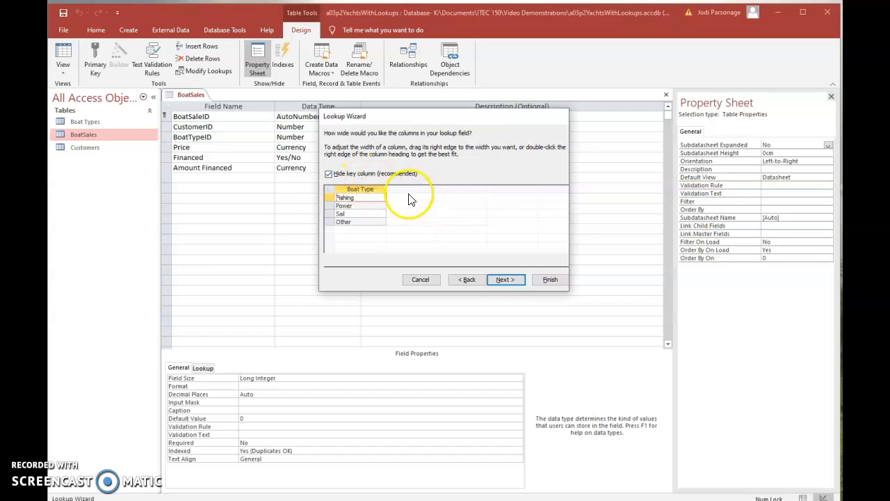
left_click(504, 279)
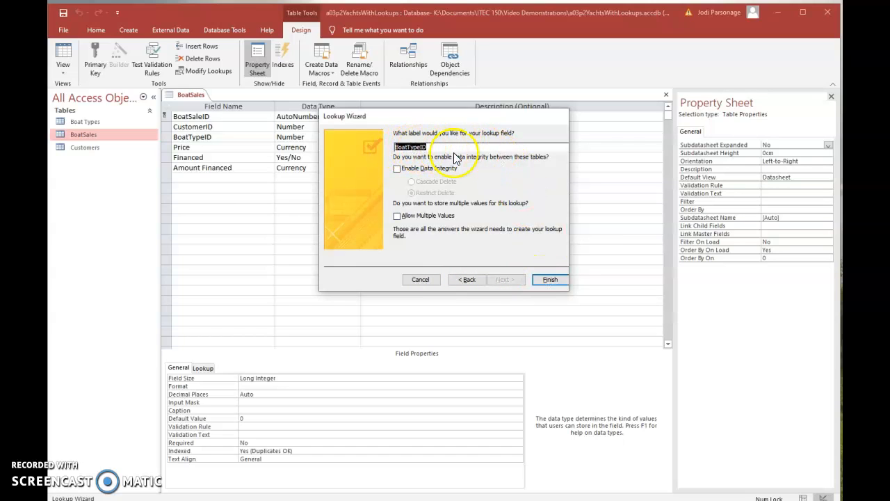
left_click(547, 281)
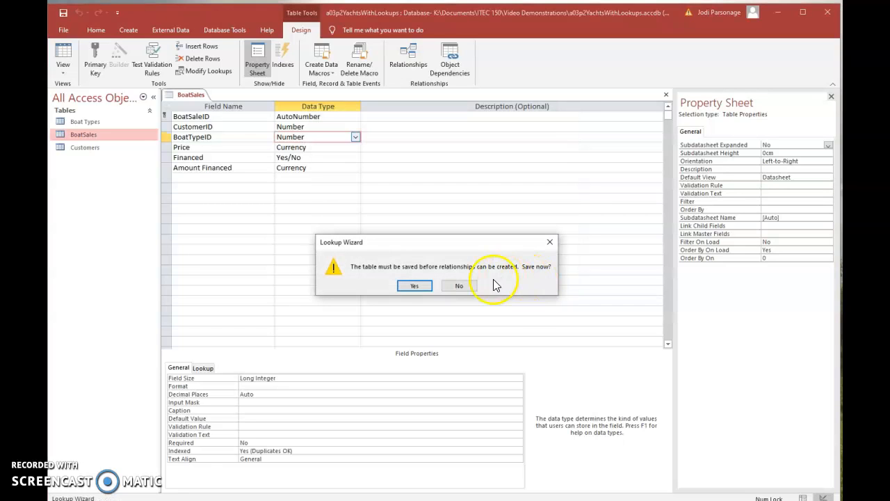
left_click(416, 286)
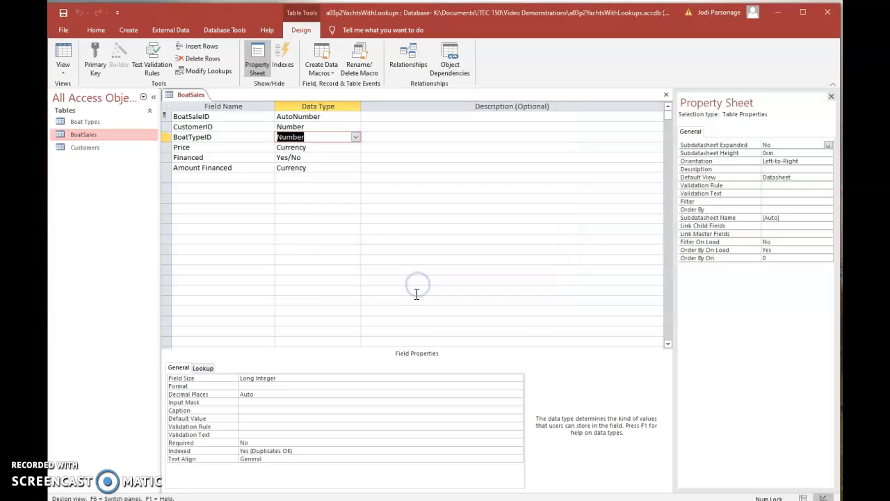
Switch BoatSales to Datasheet View and examine the BoatTypeID column down to the lookup list of sale 189.
left_click(62, 59)
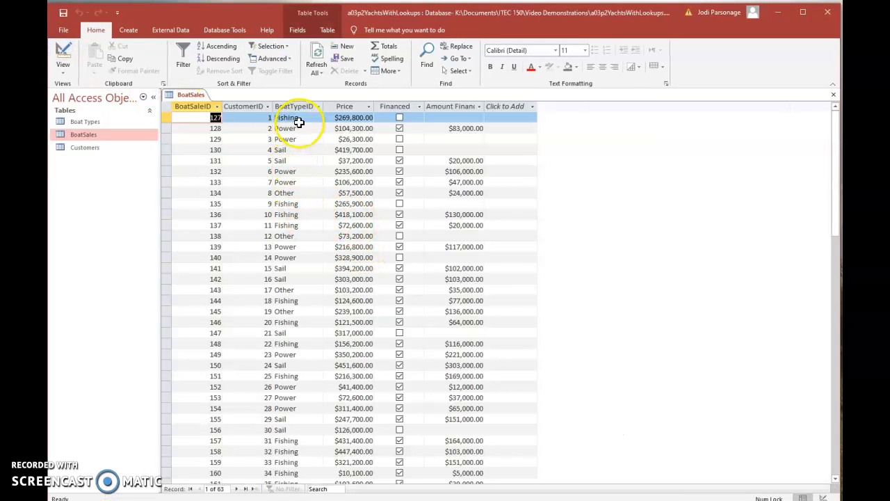
scroll(301, 379, "down", 7)
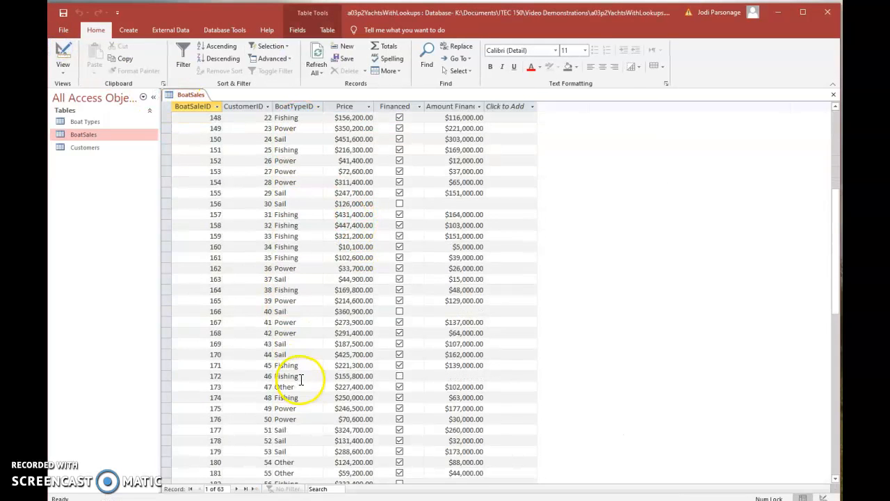
left_click(304, 375)
scroll(304, 379, "down", 5)
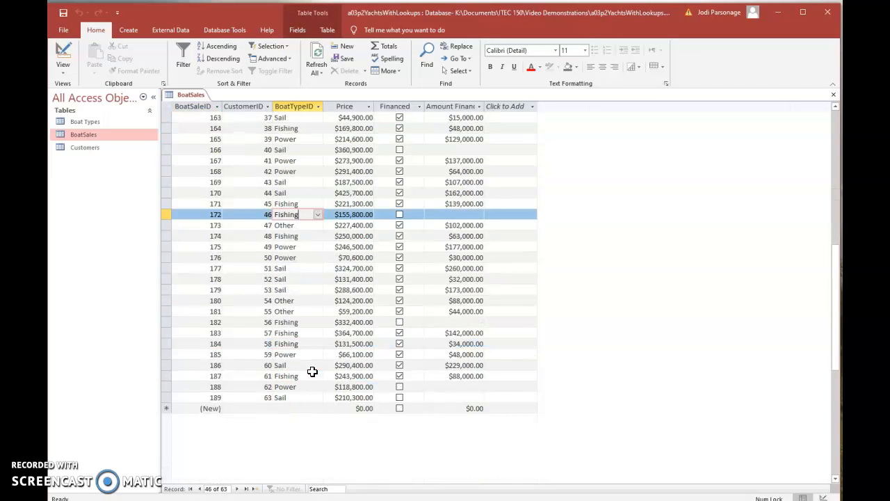
left_click(308, 396)
left_click(318, 397)
left_click(317, 397)
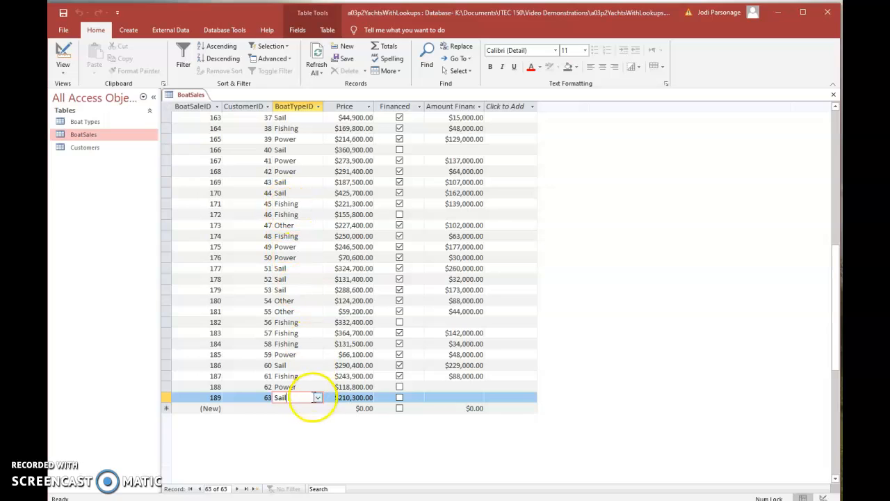
Examine the BoatTypeID lookup lists of sales 185 and 189 and check the BoatTypeID cell of sale 127.
left_click(301, 354)
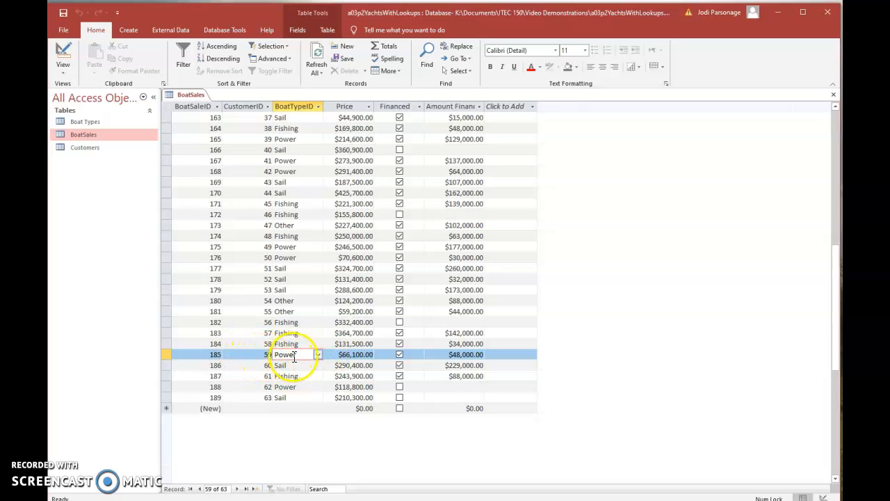
left_click(317, 355)
left_click(317, 356)
left_click(317, 397)
left_click(317, 397)
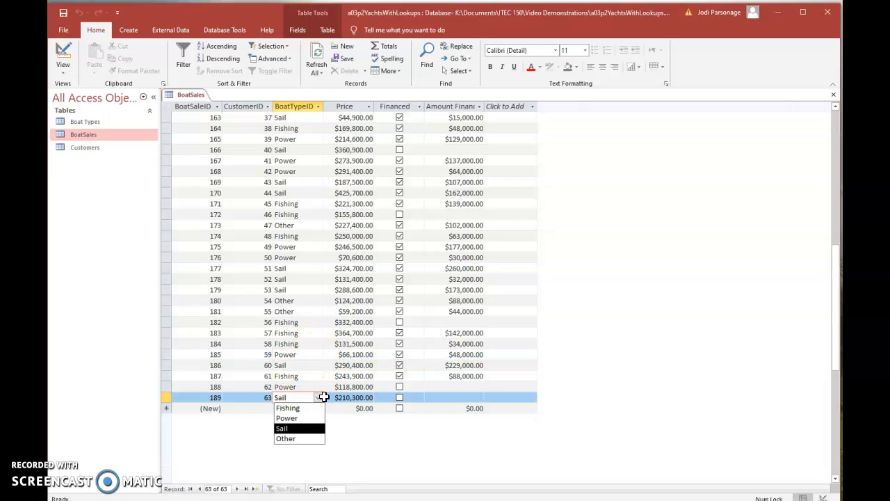
left_click(320, 397)
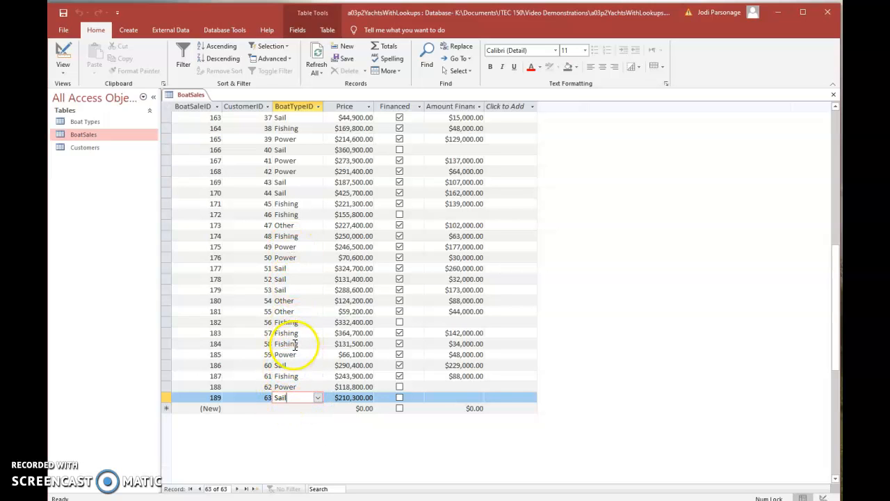
scroll(296, 344, "up", 12)
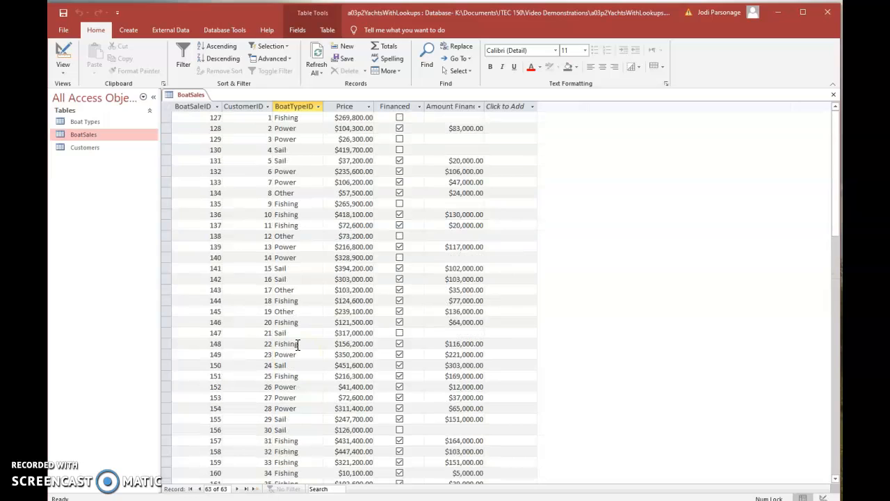
left_click(309, 119)
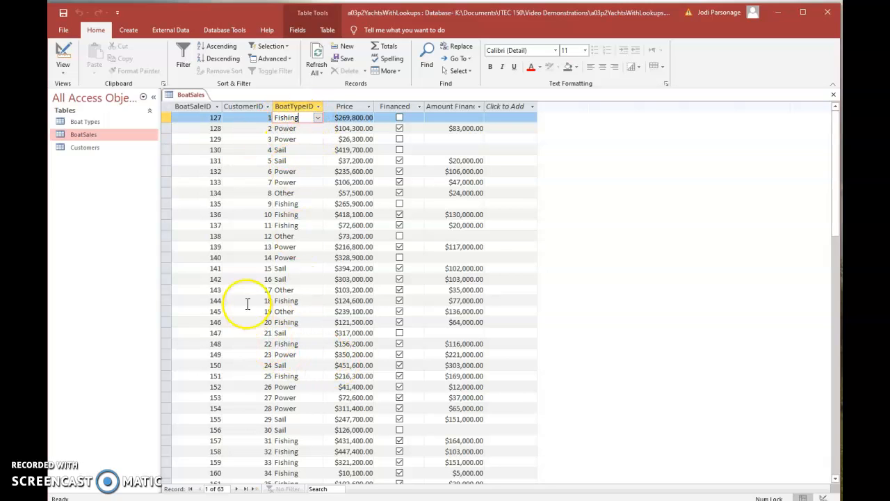
Open the Boat Types table and expand the Sail record to examine its related sales.
double_click(91, 121)
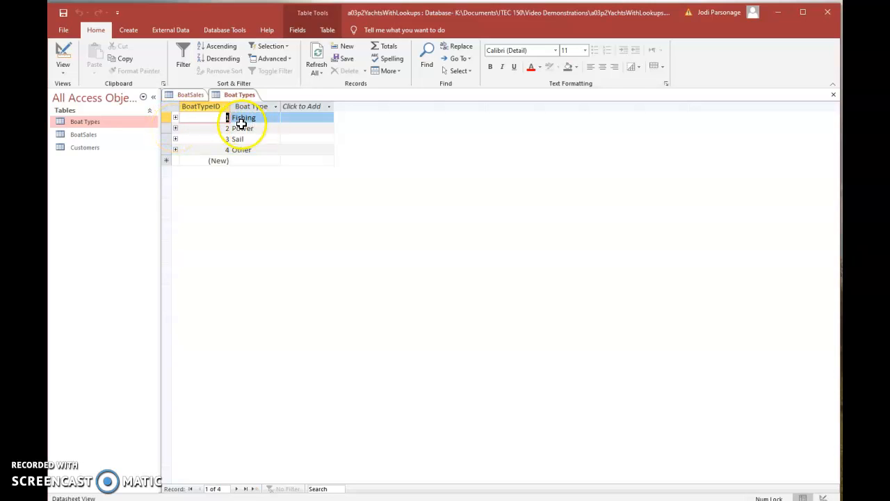
left_click(175, 140)
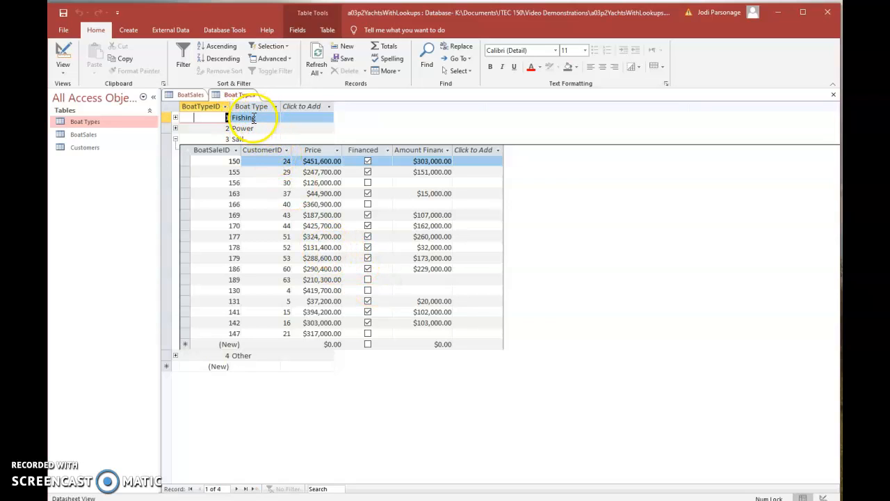
left_click(217, 118)
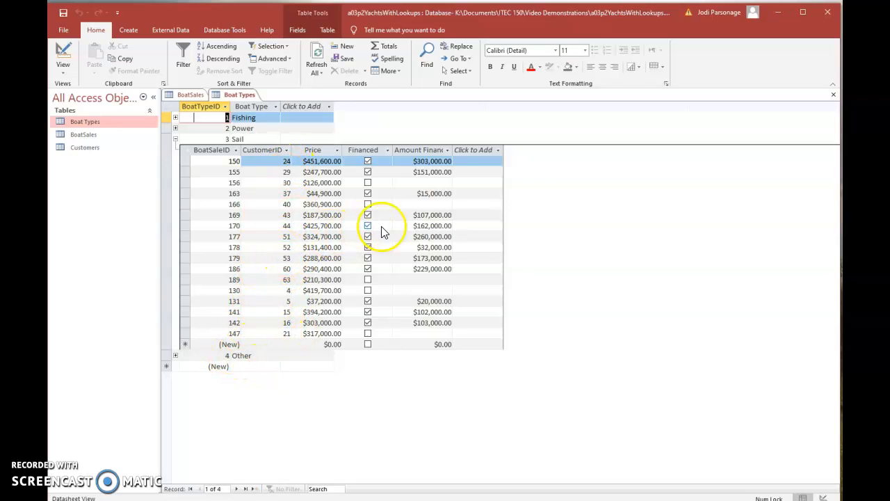
Widen the Amount Financed column slightly in the Sail record's related sales, and collapse that subdatasheet.
left_click_drag(454, 150, 461, 149)
left_click(464, 150)
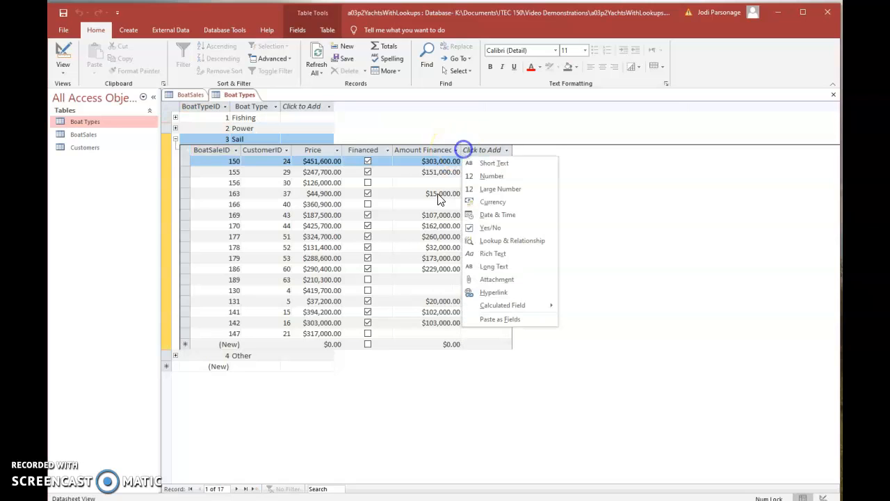
left_click(176, 140)
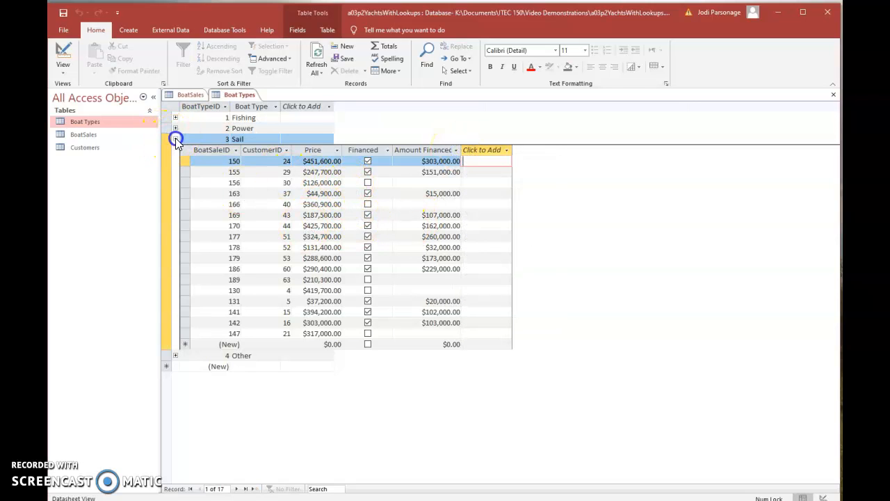
left_click(176, 139)
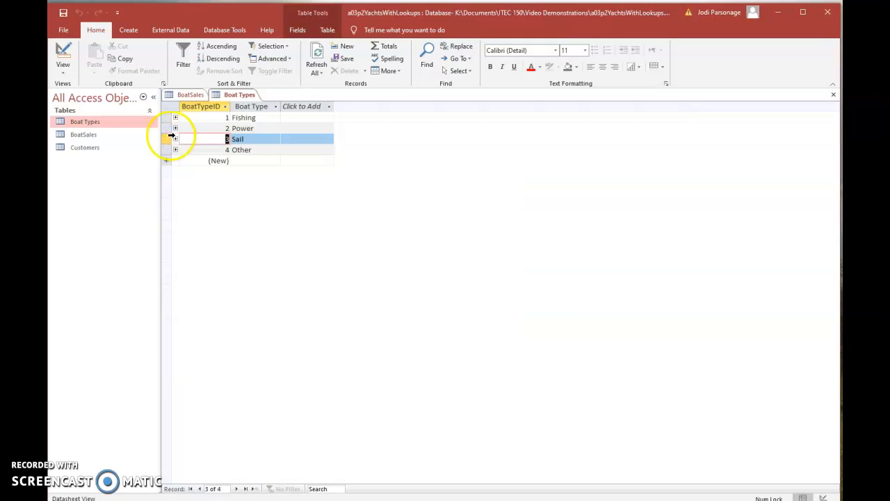